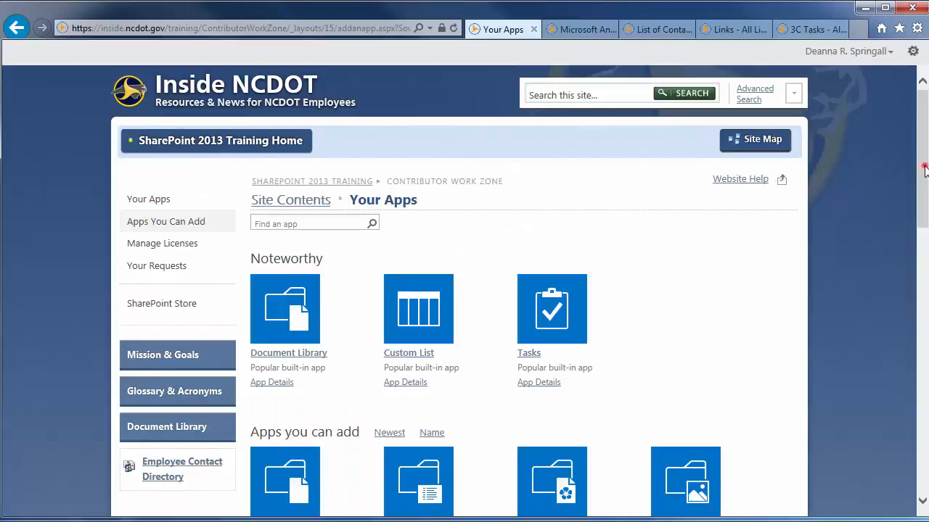
# Create an Announcements list named MS-Announcements with the description "Announcements about Microsoft Products", using the advanced options
pyautogui.moveTo(923, 172); pyautogui.dragTo(919, 271)
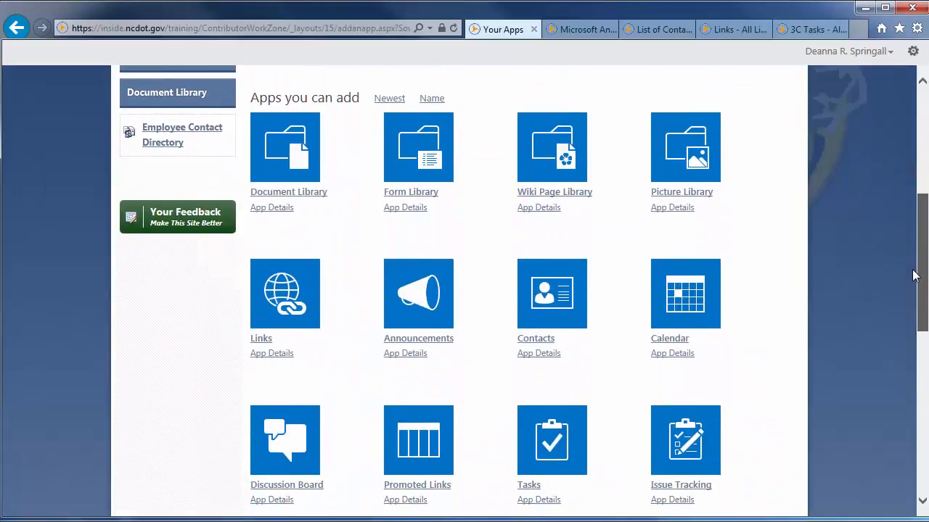
pyautogui.click(440, 285)
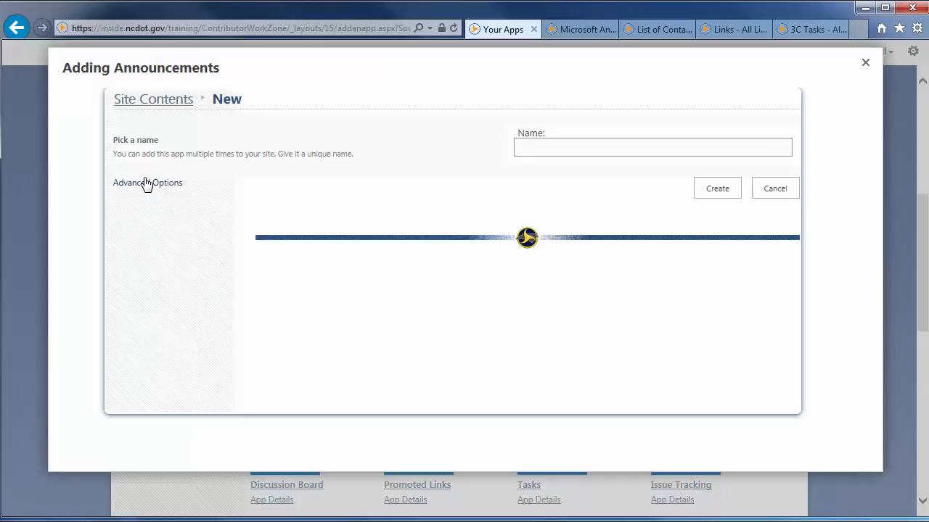
pyautogui.click(145, 182)
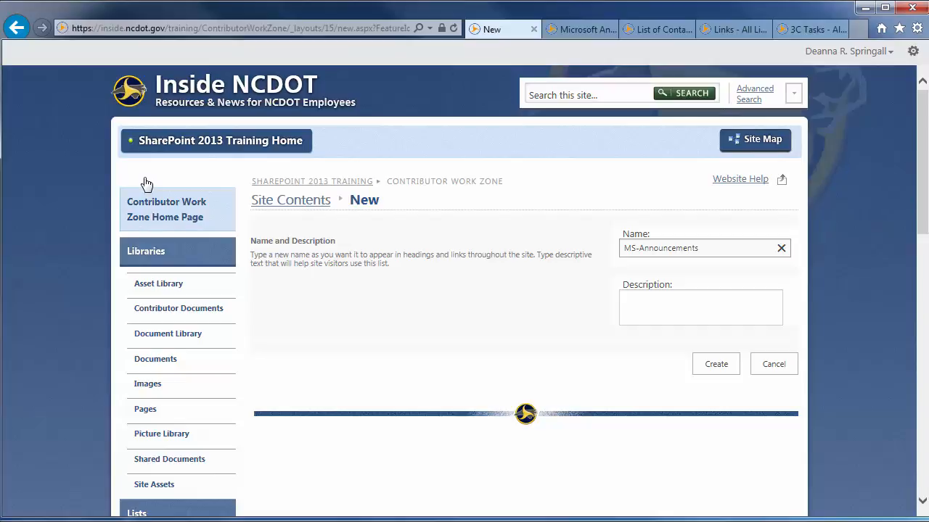
pyautogui.click(632, 293)
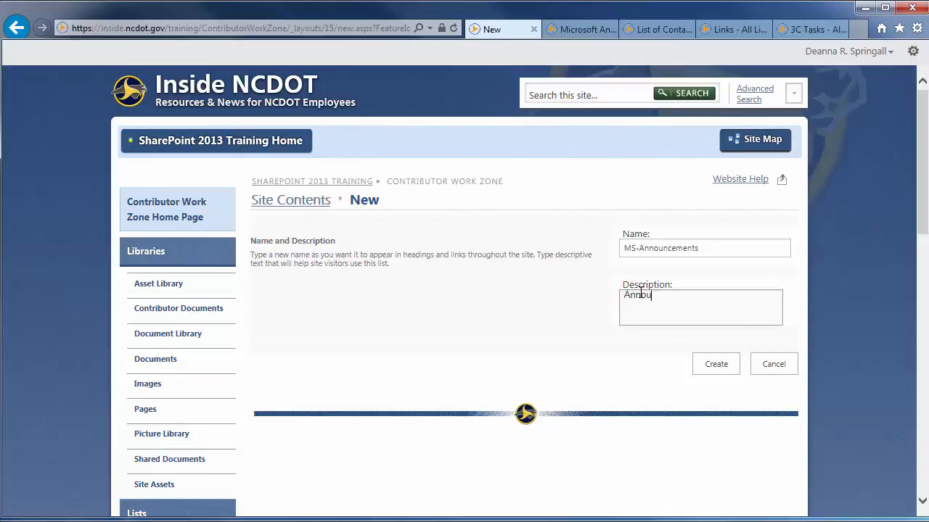
pyautogui.write('Announcements about Microsoft Products')
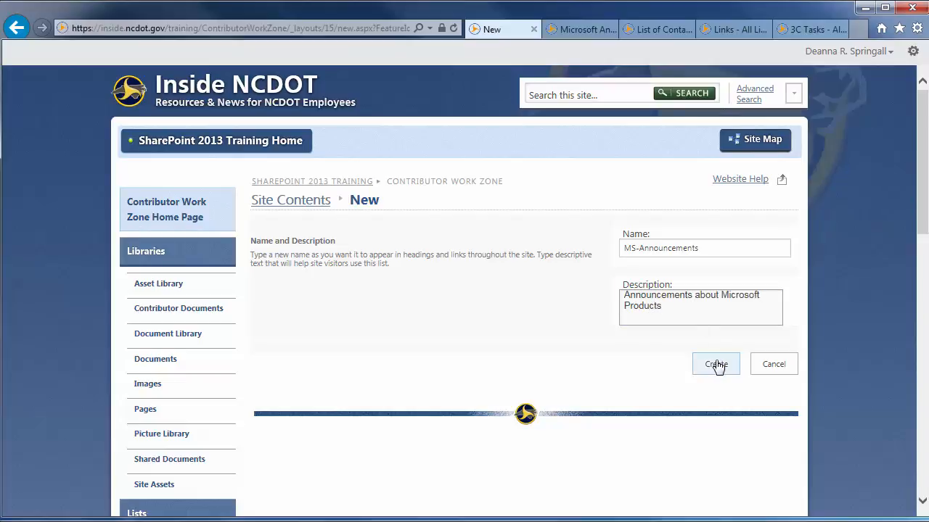
pyautogui.click(716, 366)
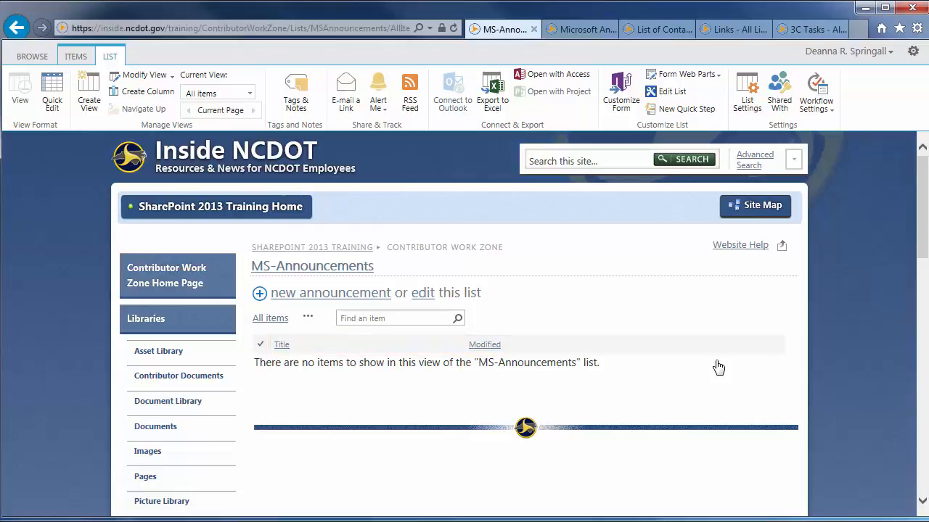
# Rename the MS-Announcements list to "Microsoft Announcements" in its general settings and save the change
pyautogui.click(748, 100)
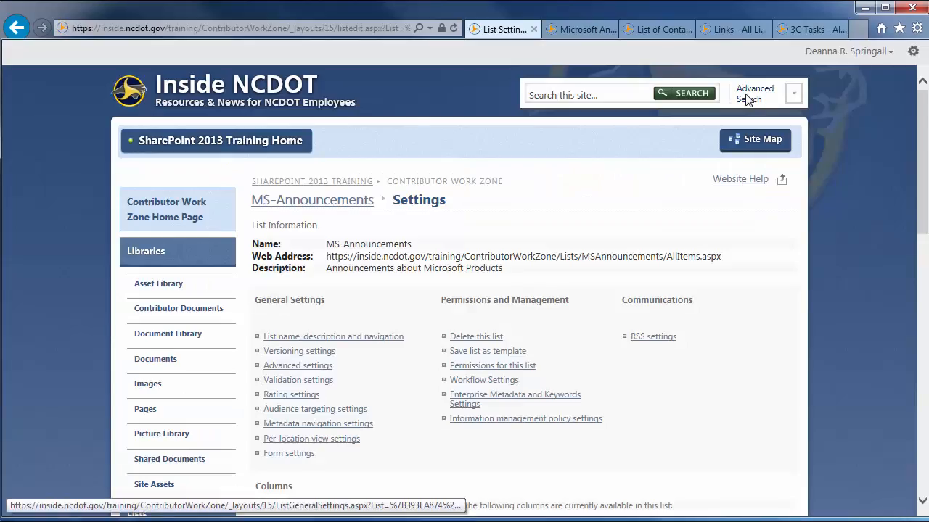
pyautogui.click(369, 338)
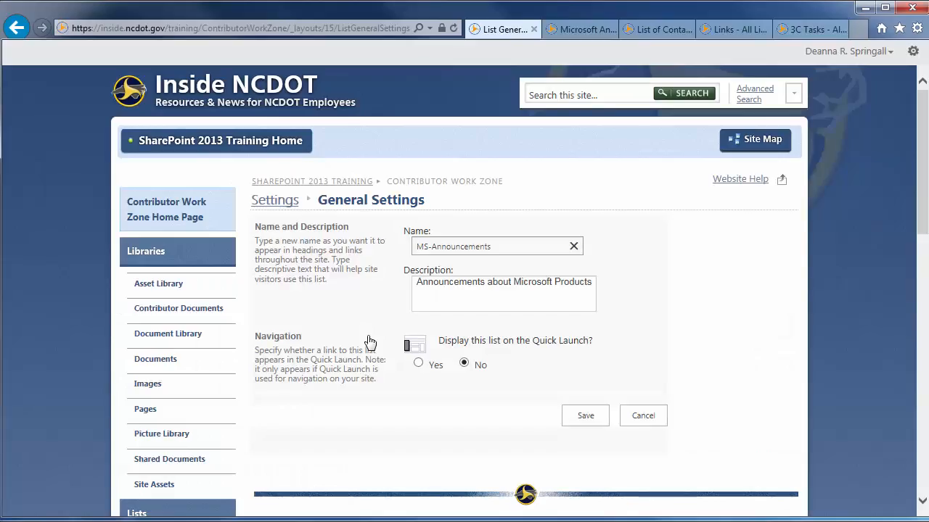
pyautogui.press('Delete')
pyautogui.press('Delete')
pyautogui.press('Delete')
pyautogui.write('Microsoft')
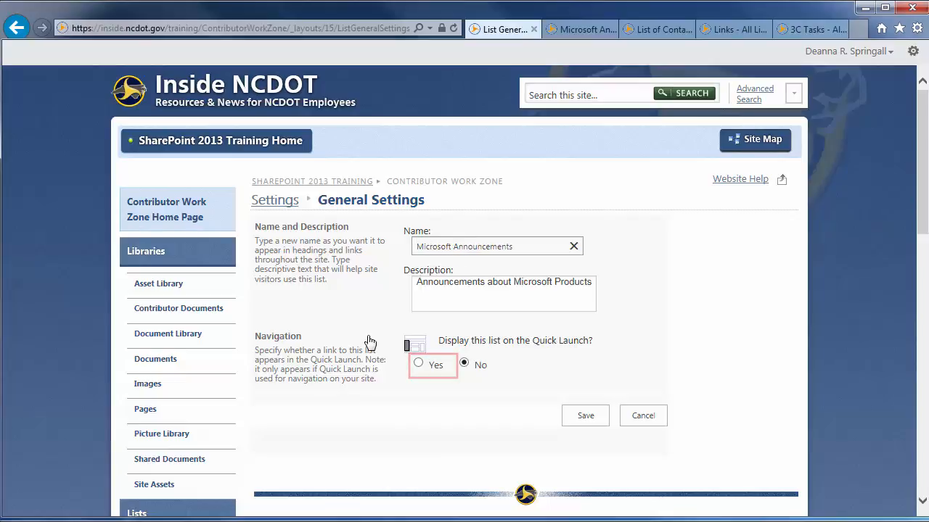
pyautogui.click(584, 418)
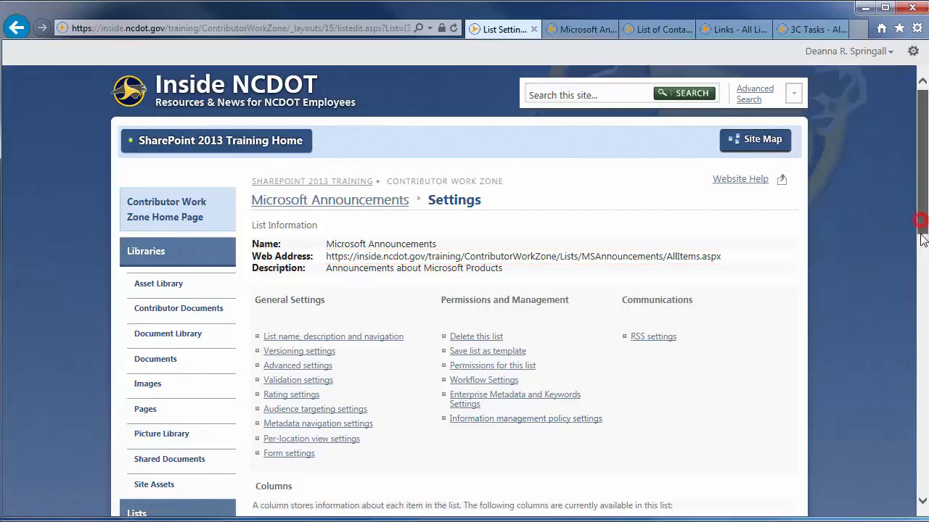
# Review the columns and views of the Microsoft Announcements list, return to the list and look at the already open announcements example
pyautogui.moveTo(922, 225); pyautogui.dragTo(922, 356)
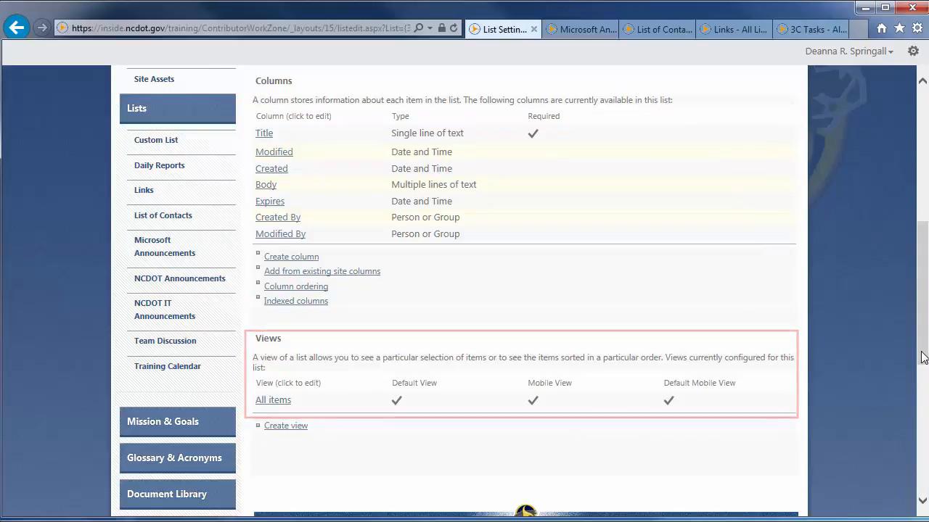
pyautogui.moveTo(921, 357); pyautogui.dragTo(919, 177)
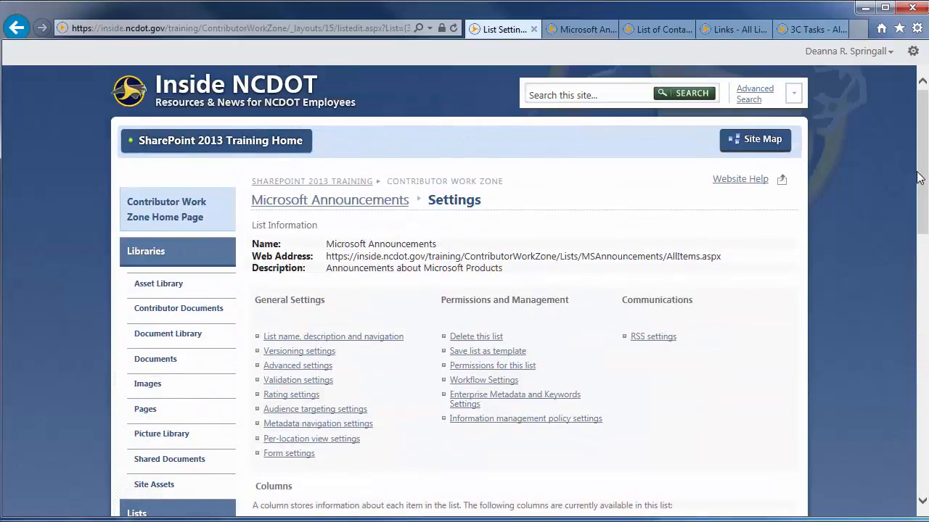
pyautogui.click(354, 200)
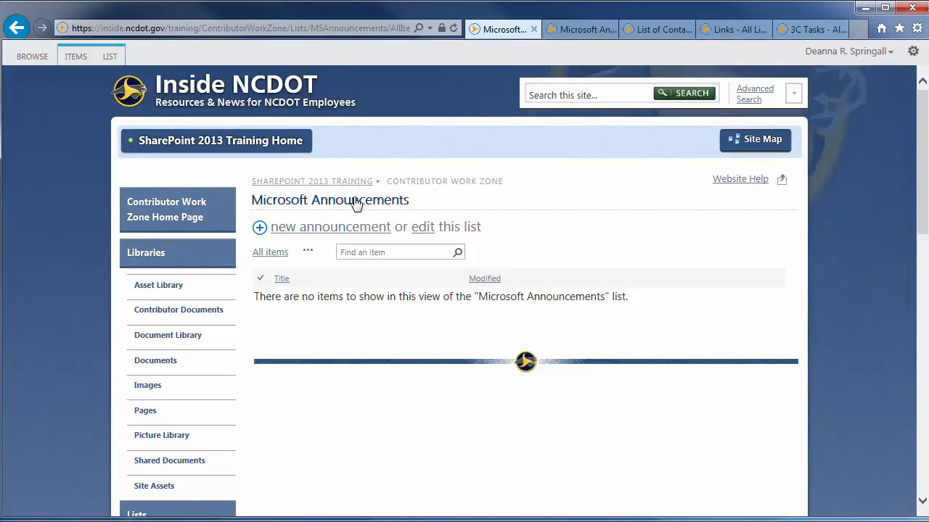
pyautogui.click(551, 29)
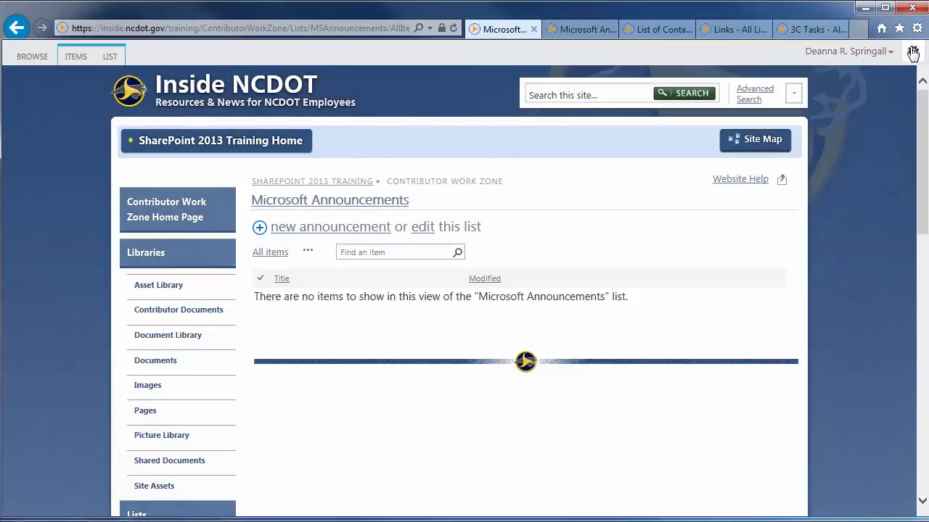
# Add a Contacts app named 3C-Contacts to the site
pyautogui.click(912, 52)
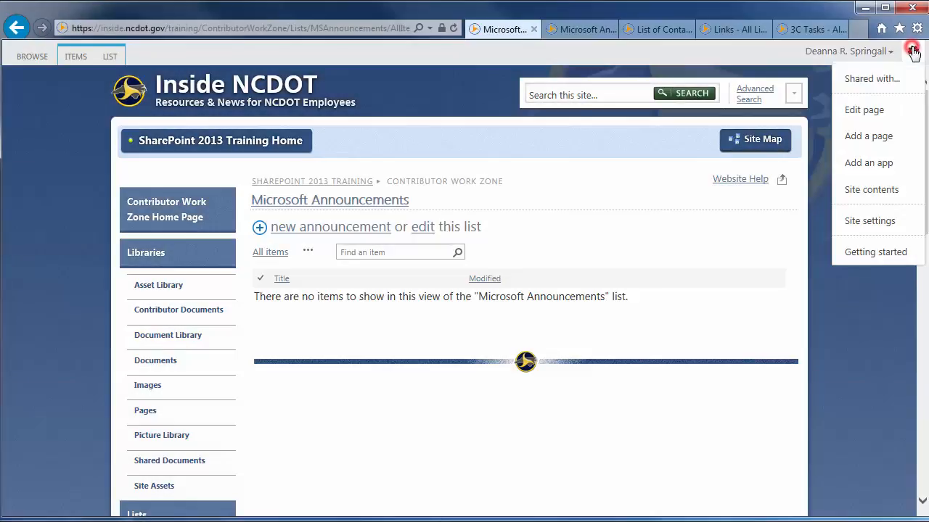
pyautogui.click(874, 163)
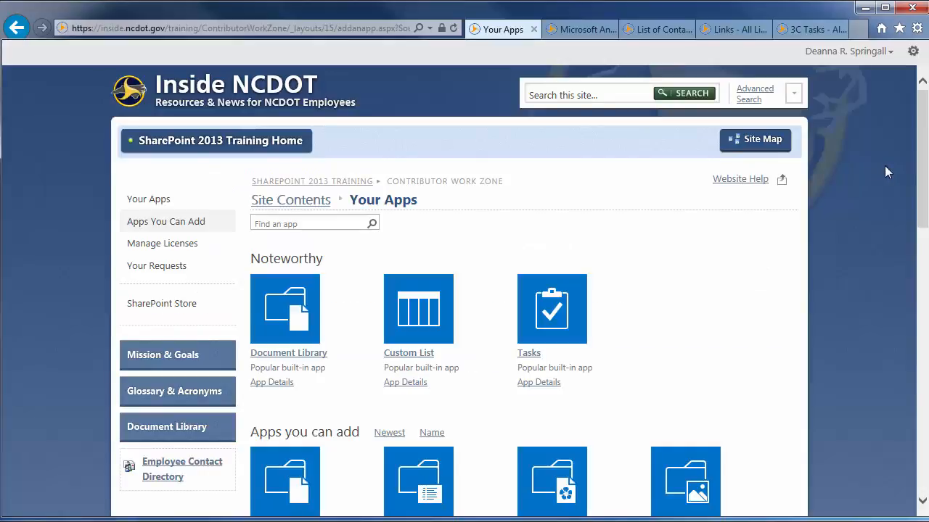
pyautogui.moveTo(921, 168); pyautogui.dragTo(918, 269)
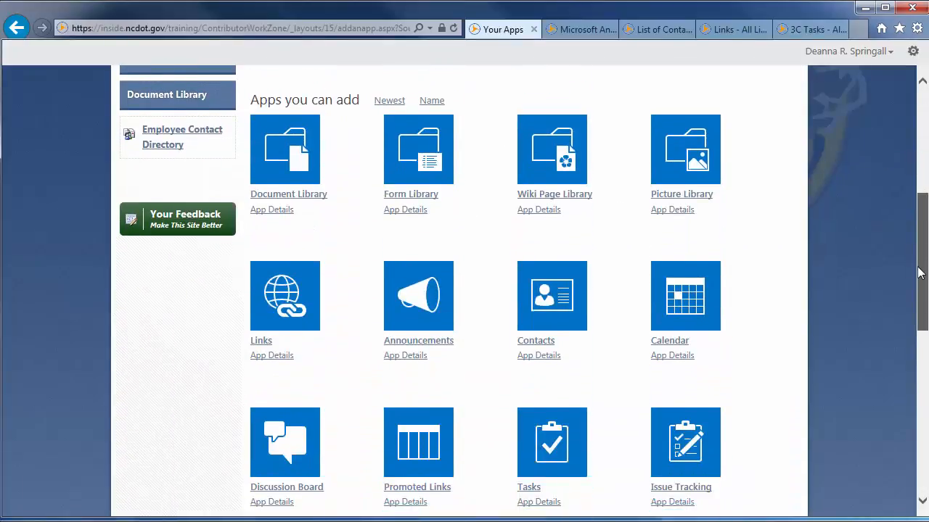
pyautogui.click(548, 292)
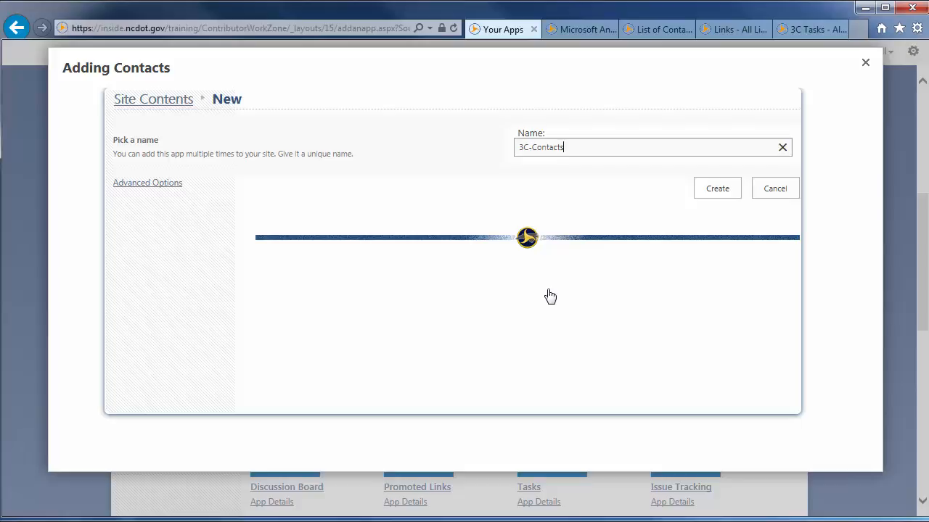
pyautogui.click(713, 190)
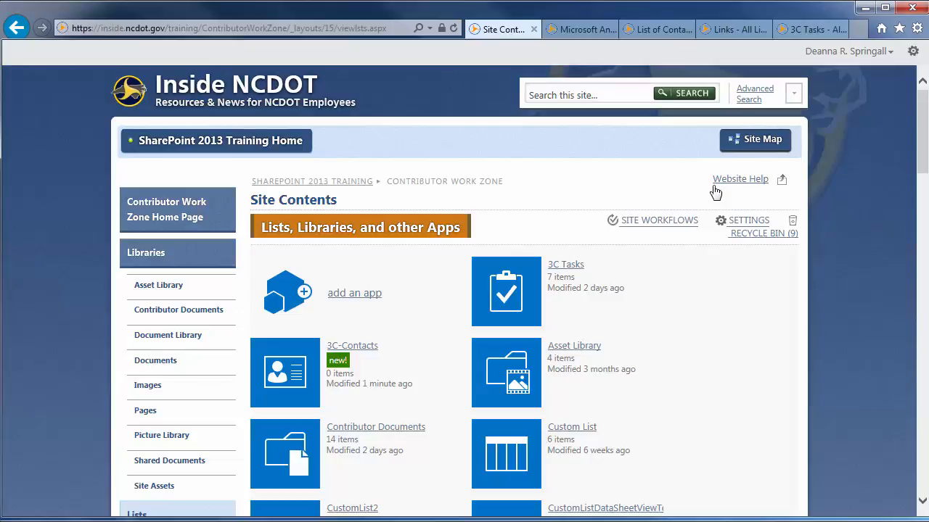
# Rename the 3C-Contacts list to "3C Project Contacts", give it the description "Contacts List for 3C Project" and save
pyautogui.click(291, 361)
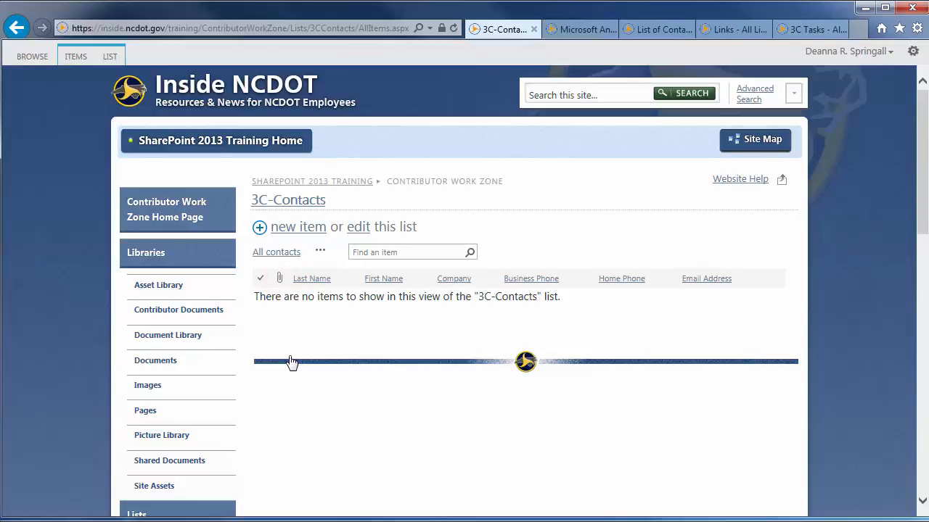
pyautogui.click(109, 57)
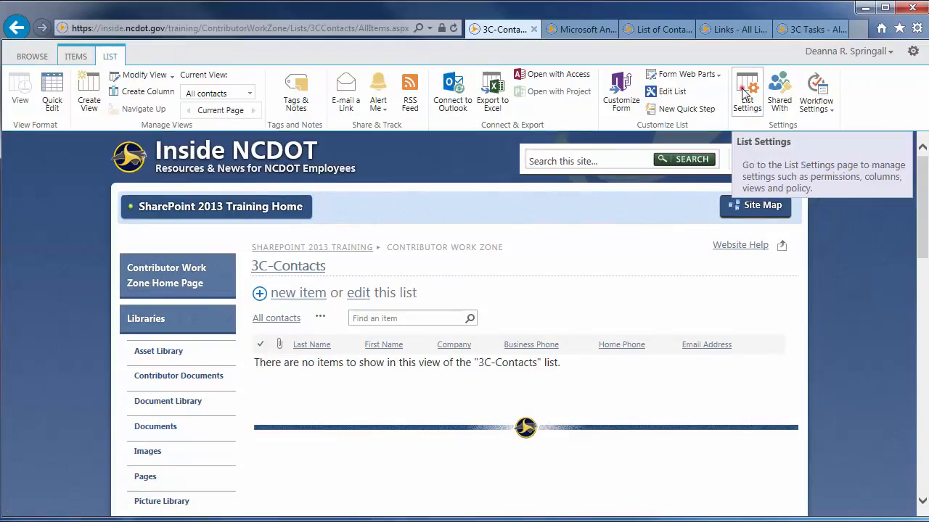
pyautogui.click(746, 94)
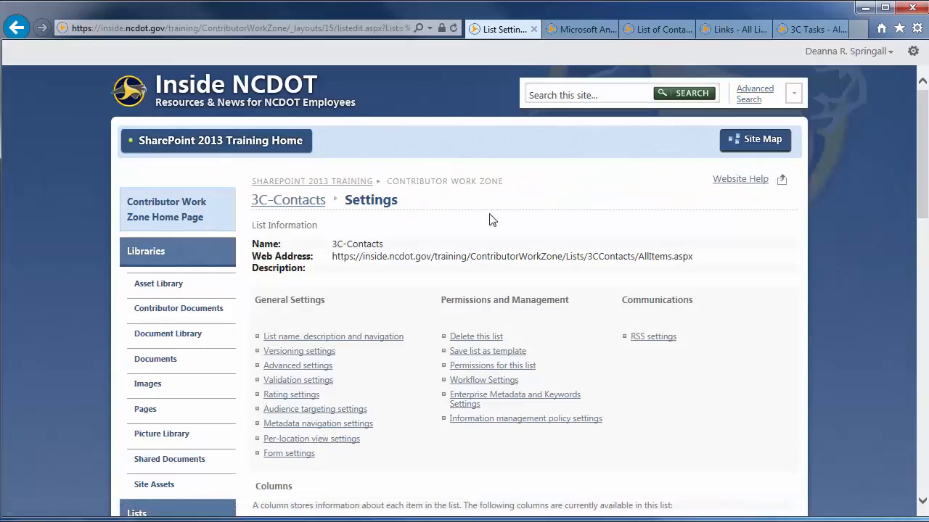
pyautogui.click(346, 337)
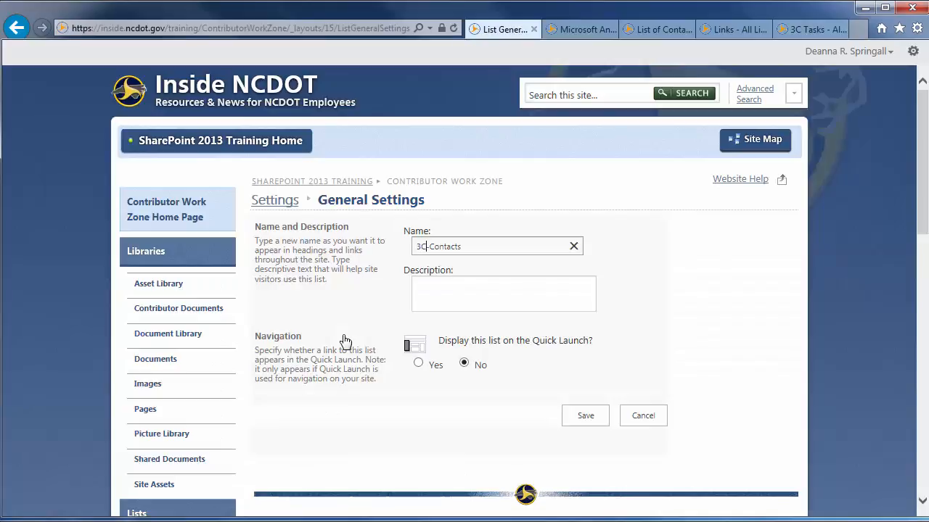
pyautogui.press('BackSpace')
pyautogui.write('Project')
pyautogui.click(451, 302)
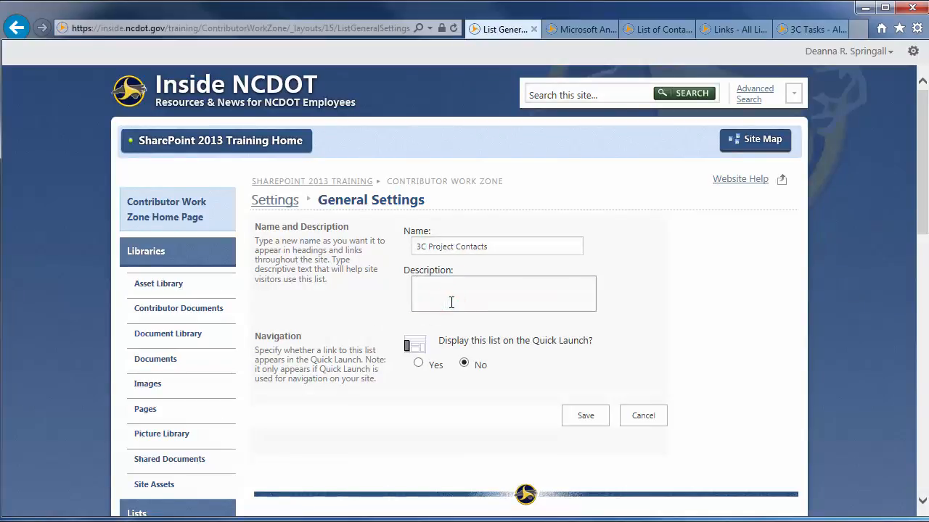
pyautogui.write('Contacts List for 3C Project')
pyautogui.click(575, 413)
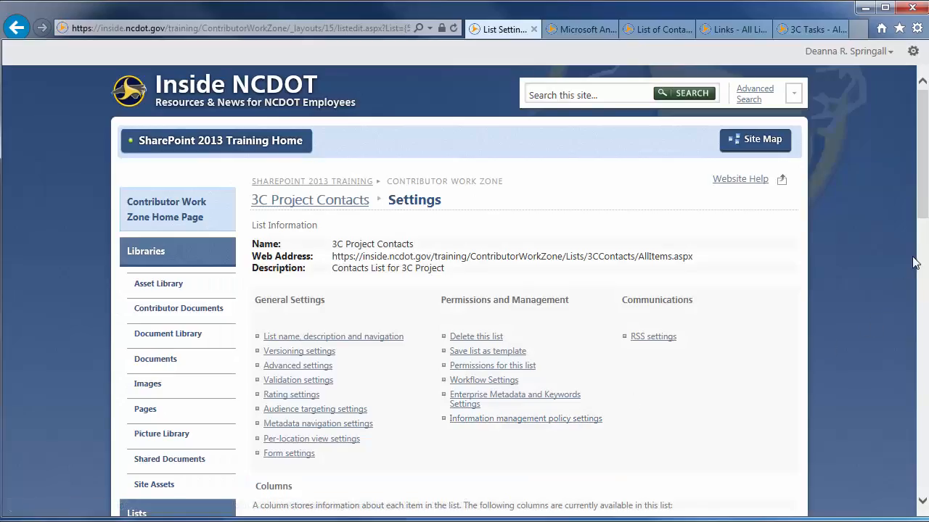
# Review the columns and views of the 3C Project Contacts list, return to the list and look at the already open List of Contacts example
pyautogui.moveTo(925, 221); pyautogui.dragTo(926, 337)
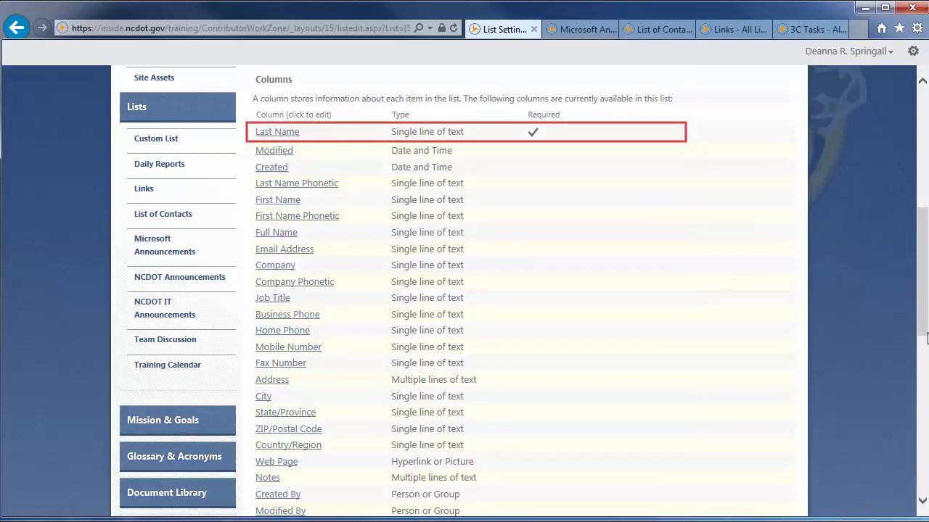
pyautogui.moveTo(927, 339); pyautogui.dragTo(926, 412)
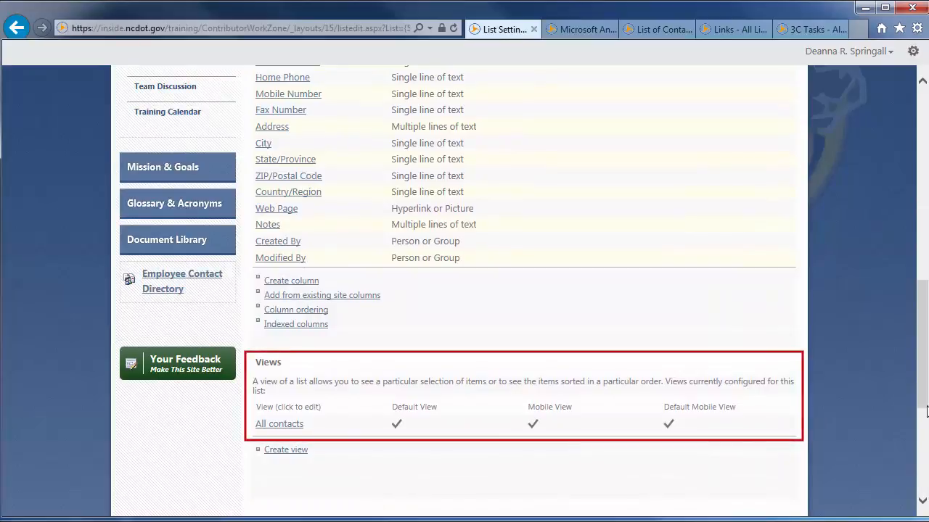
pyautogui.scroll(10, 622, 206)
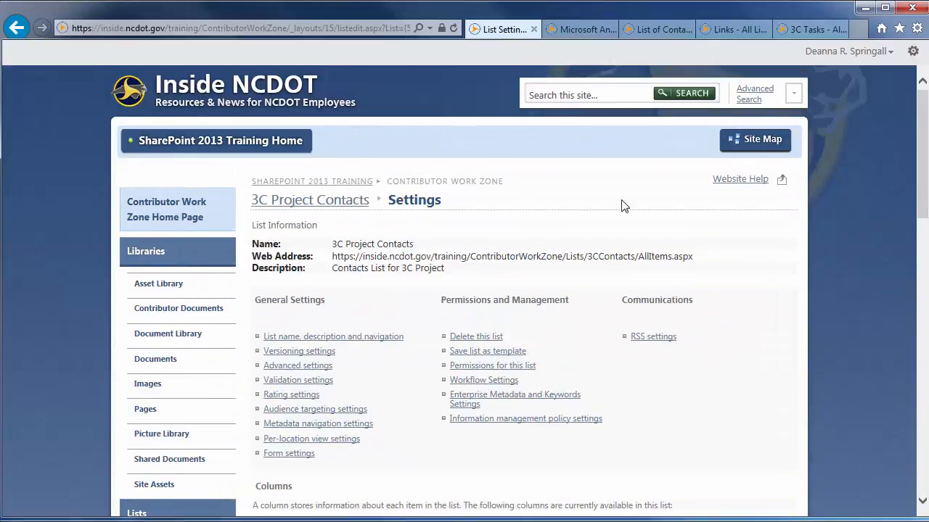
pyautogui.click(335, 201)
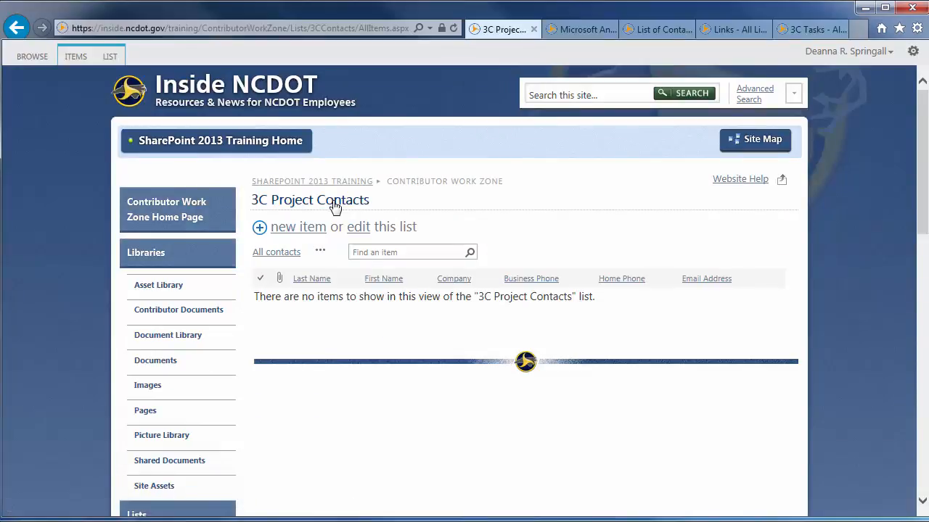
pyautogui.click(650, 31)
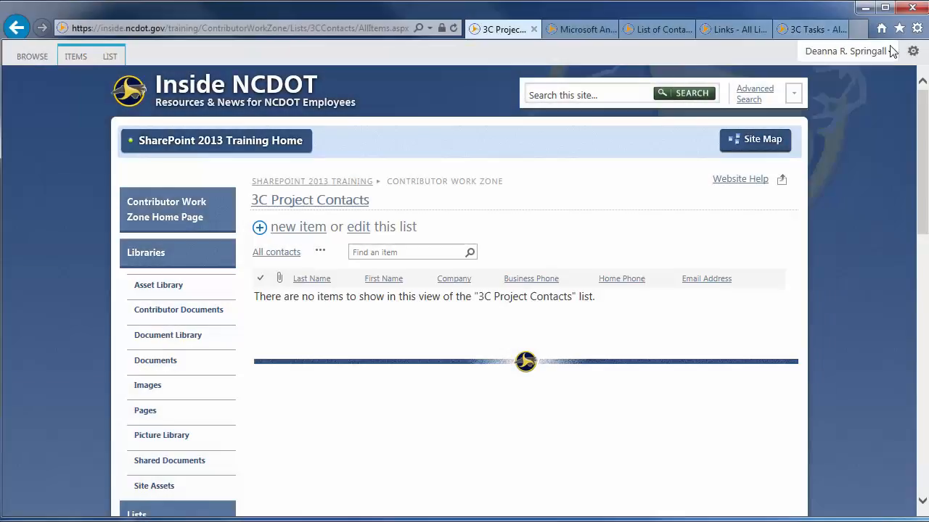
# Add a Links app named Useful-Links to the site
pyautogui.click(914, 53)
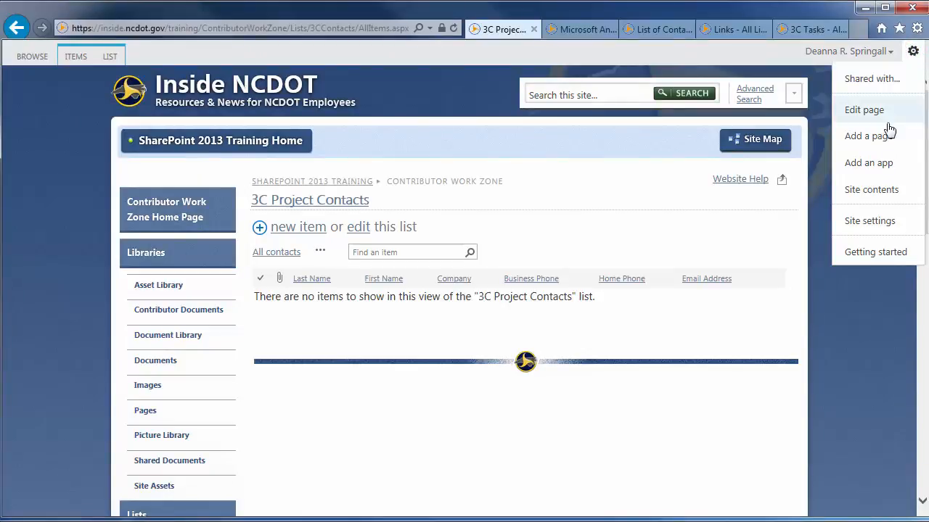
pyautogui.click(874, 166)
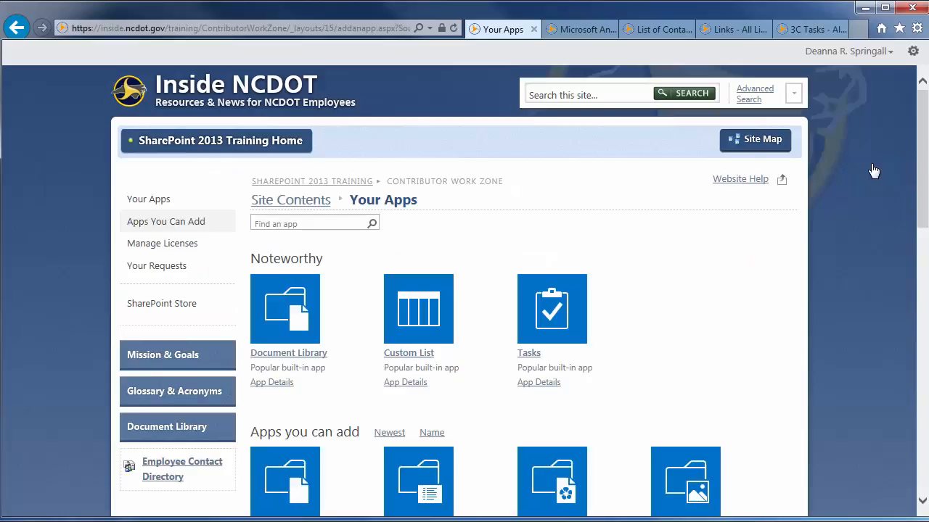
pyautogui.moveTo(922, 169); pyautogui.dragTo(922, 270)
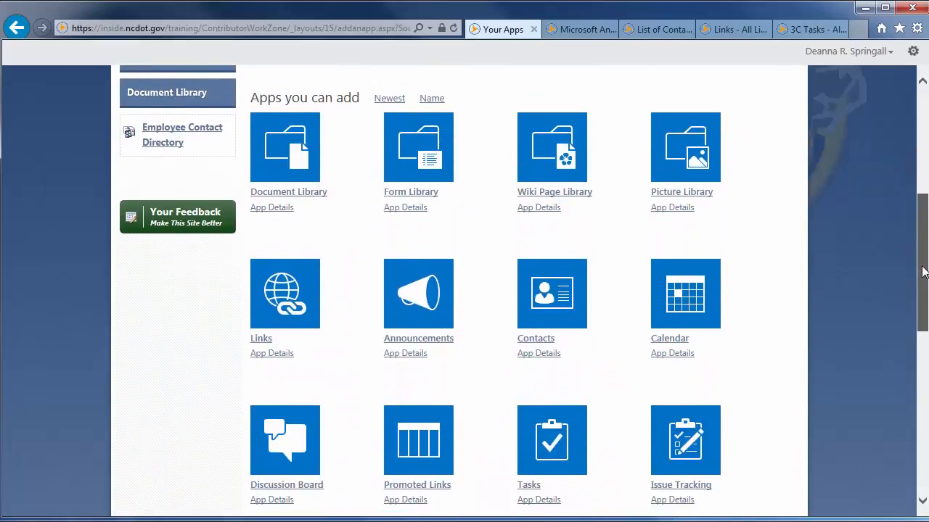
pyautogui.click(299, 306)
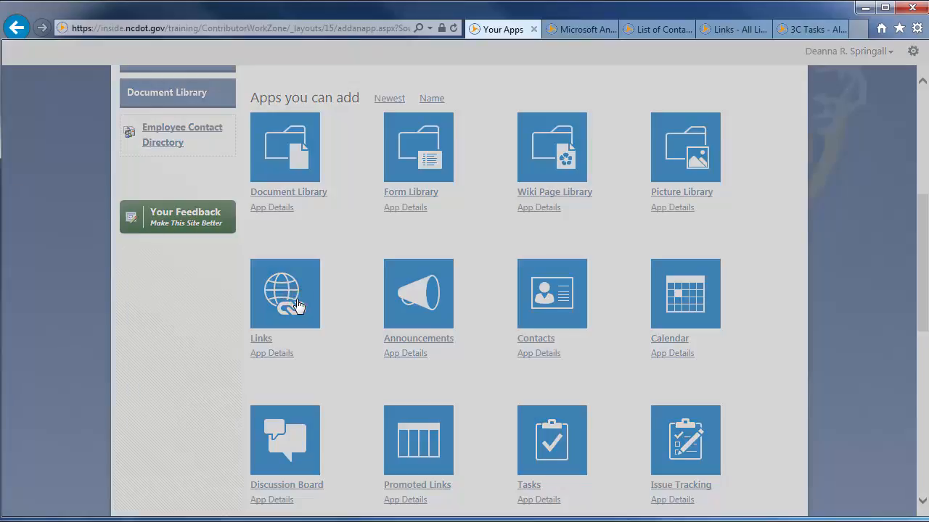
pyautogui.write('Useful-Links')
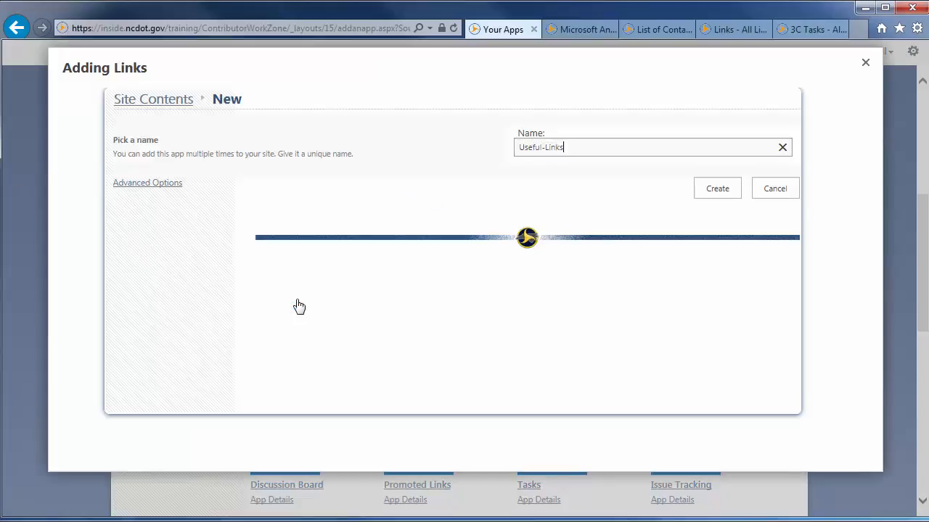
pyautogui.click(733, 196)
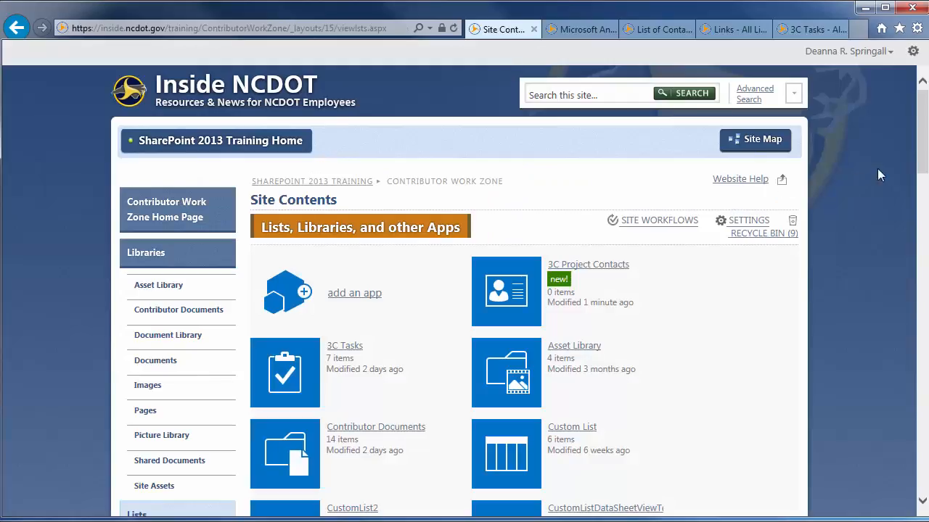
# Open the new Useful-Links list, rename it "Useful Links", give it the description "Commonly Used Links" and save
pyautogui.moveTo(921, 165); pyautogui.dragTo(921, 431)
pyautogui.click(515, 272)
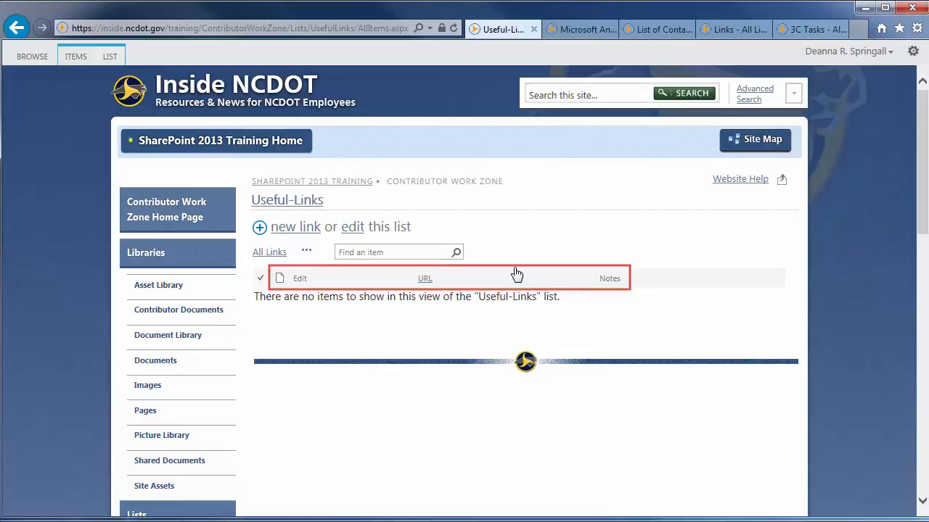
pyautogui.click(111, 56)
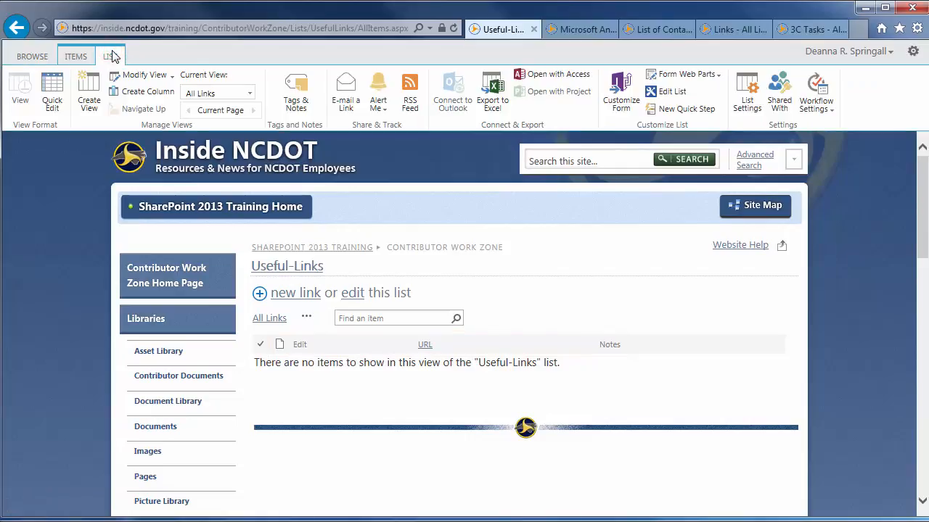
pyautogui.click(754, 94)
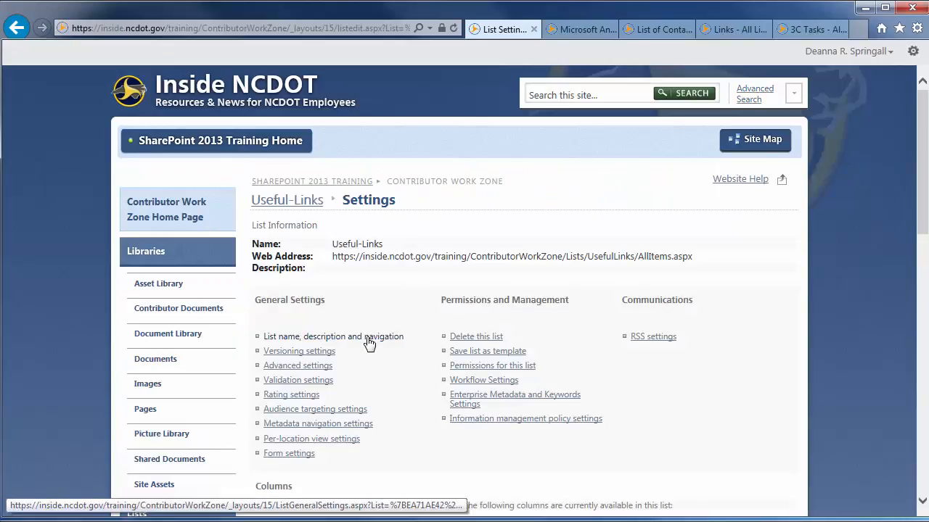
pyautogui.click(368, 341)
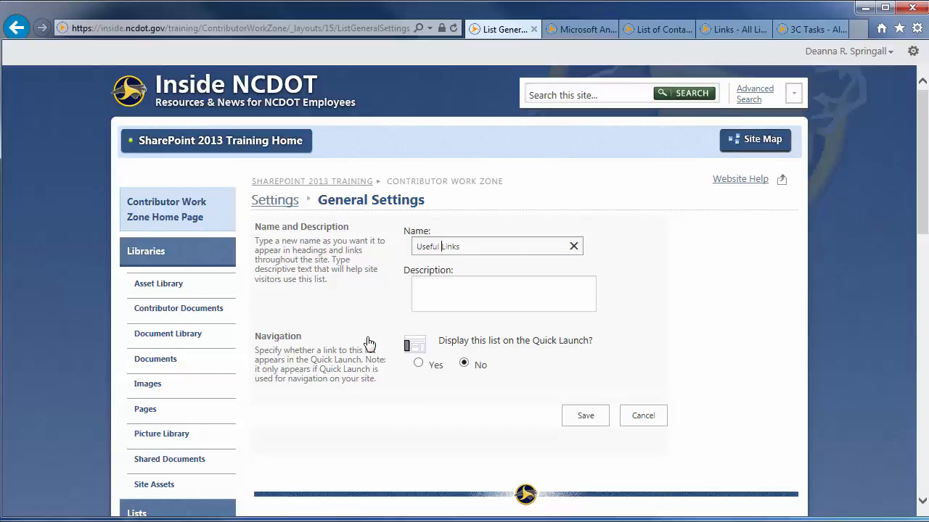
pyautogui.click(426, 298)
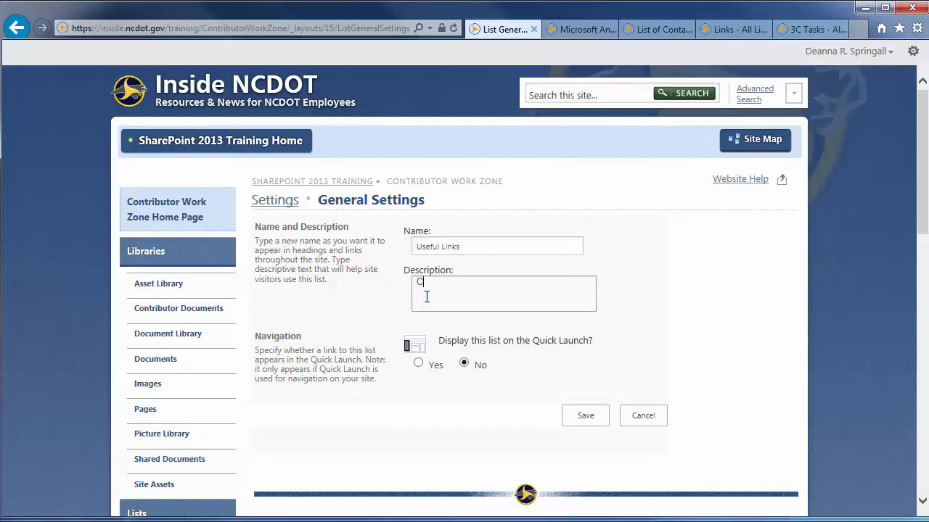
pyautogui.write('Commonly Used Links')
pyautogui.click(583, 419)
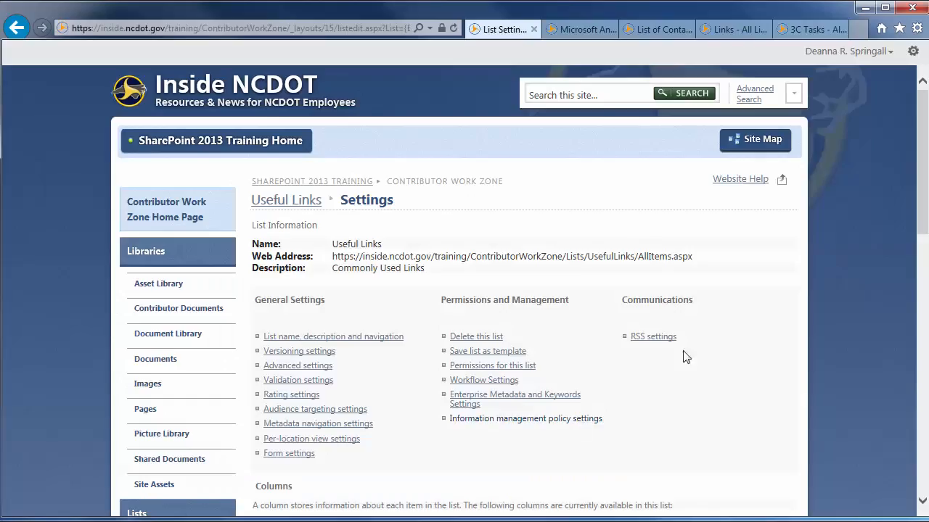
# Review the columns and views of the Useful Links list, return to the list and look at the already open Links example
pyautogui.moveTo(922, 226); pyautogui.dragTo(920, 354)
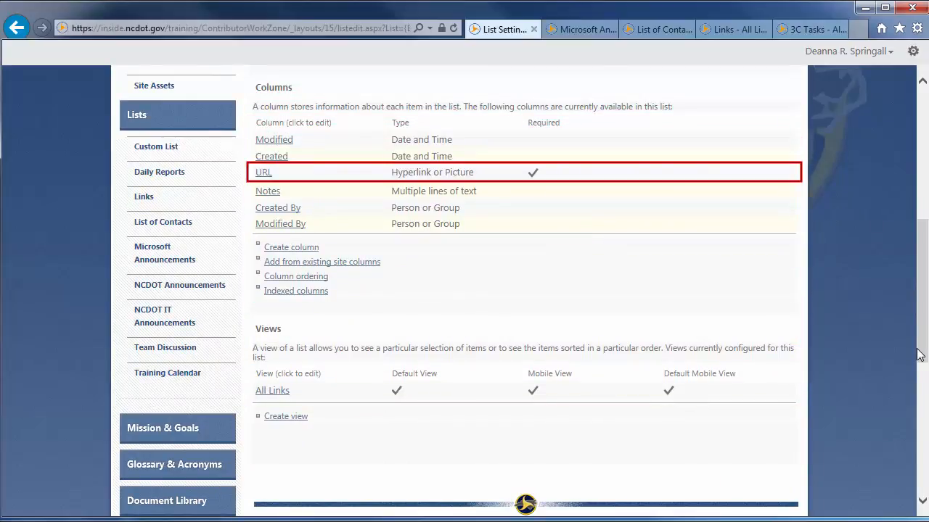
pyautogui.moveTo(920, 355); pyautogui.dragTo(924, 191)
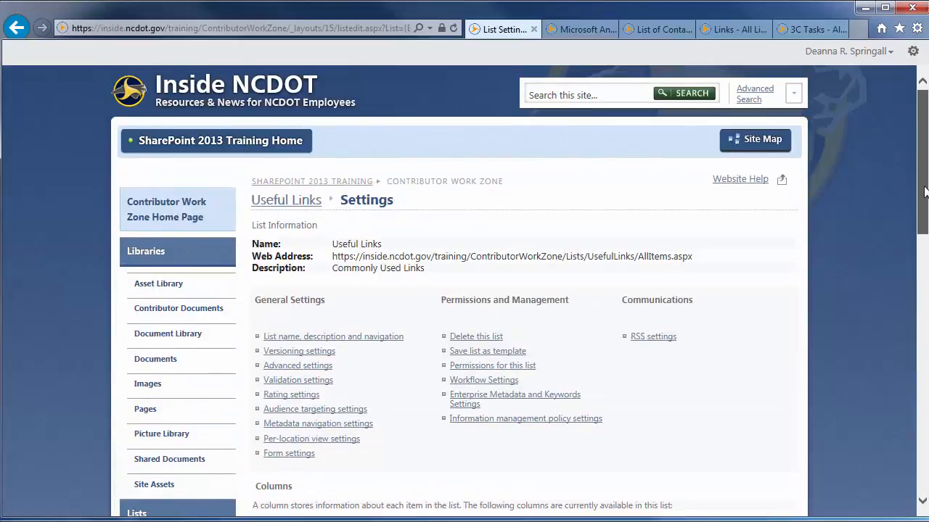
pyautogui.click(305, 201)
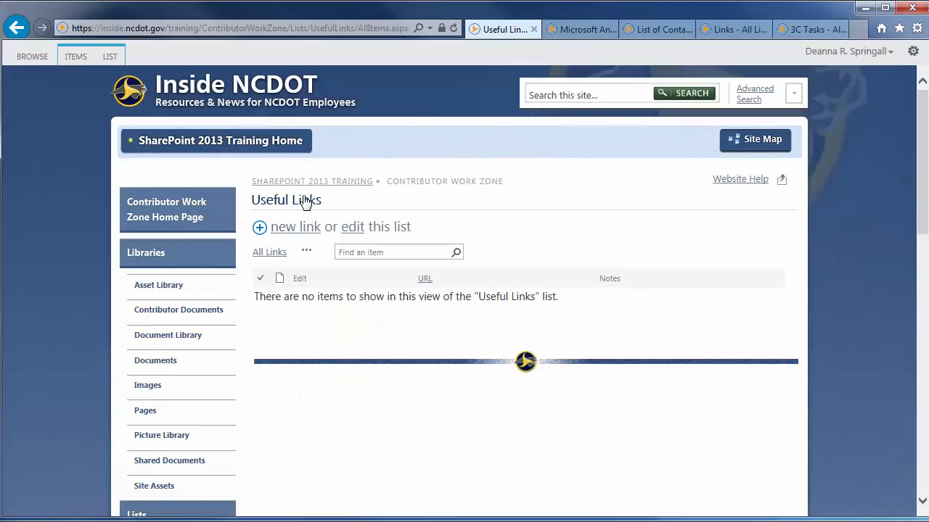
pyautogui.click(721, 32)
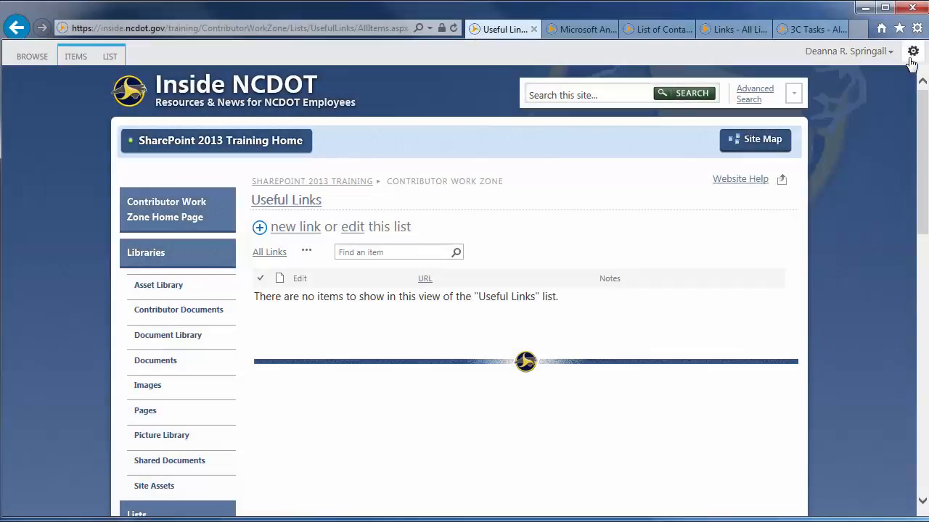
# Search the available apps for "tasks" and add a Tasks app named 3C-Tasks to the site
pyautogui.click(913, 52)
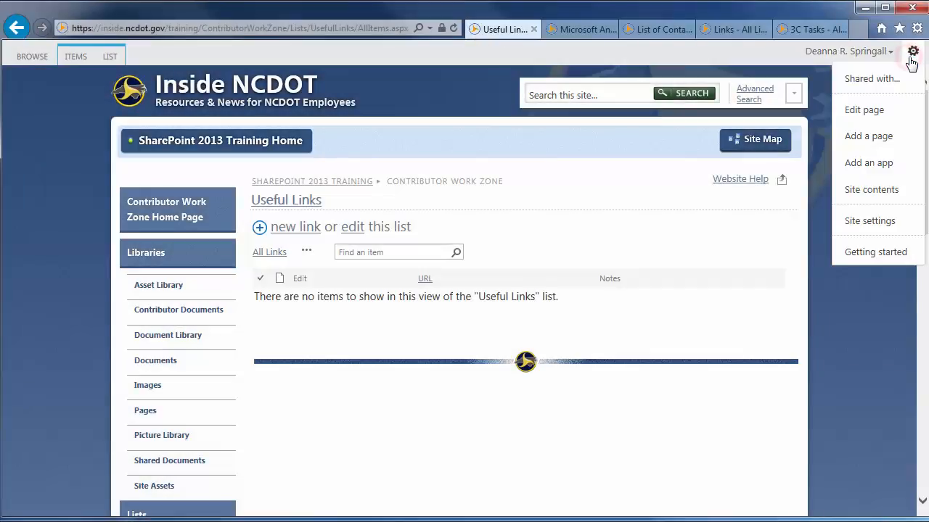
pyautogui.click(882, 166)
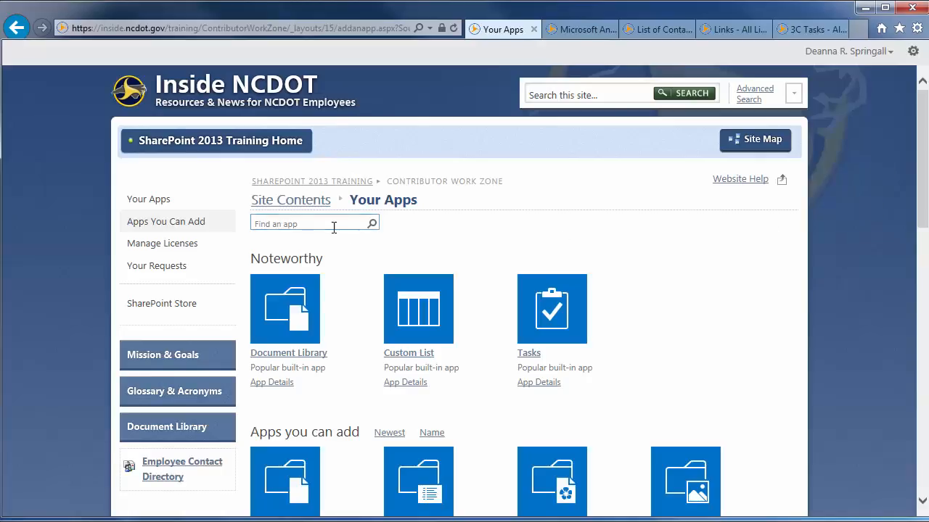
pyautogui.click(309, 223)
pyautogui.write('tasks')
pyautogui.click(371, 223)
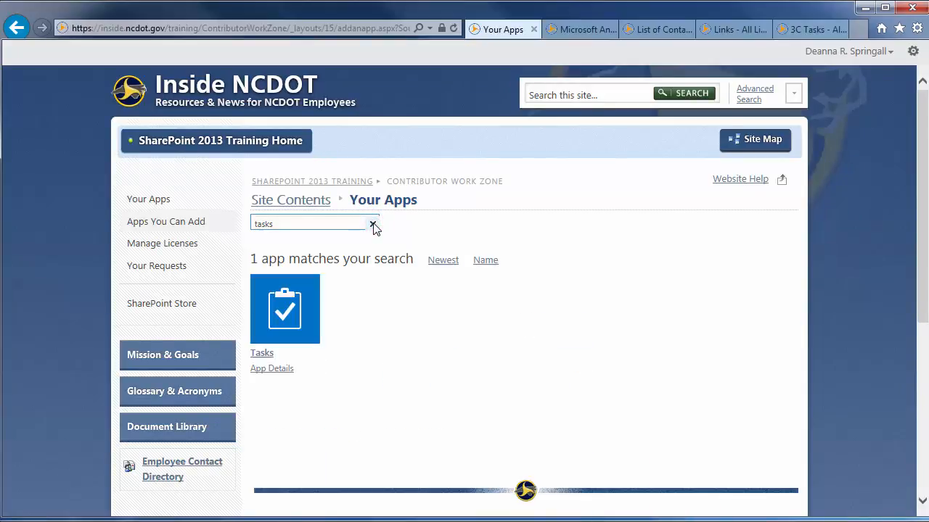
pyautogui.click(287, 312)
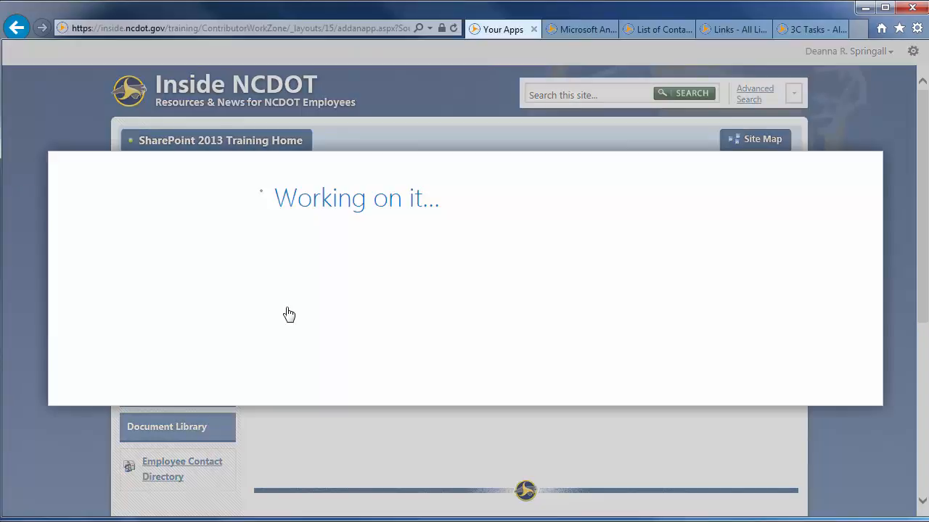
pyautogui.write('3C-Tasks')
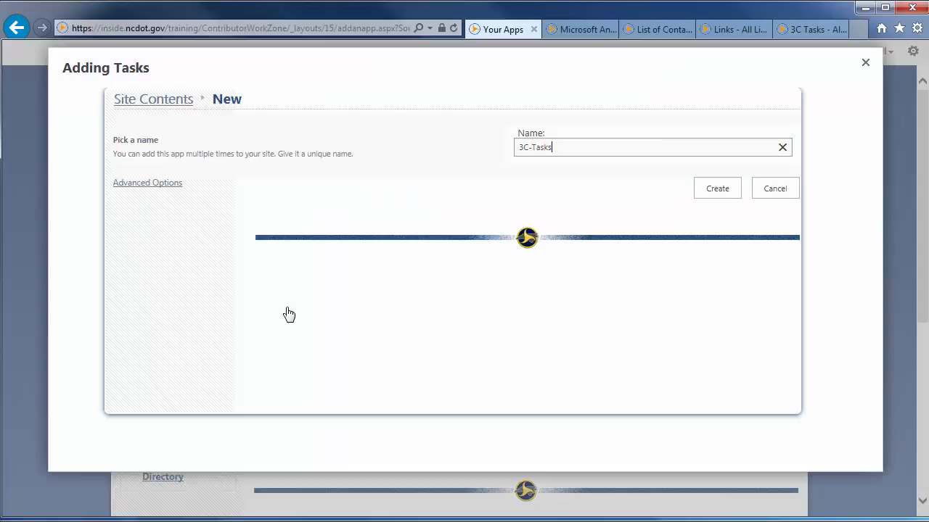
pyautogui.click(717, 191)
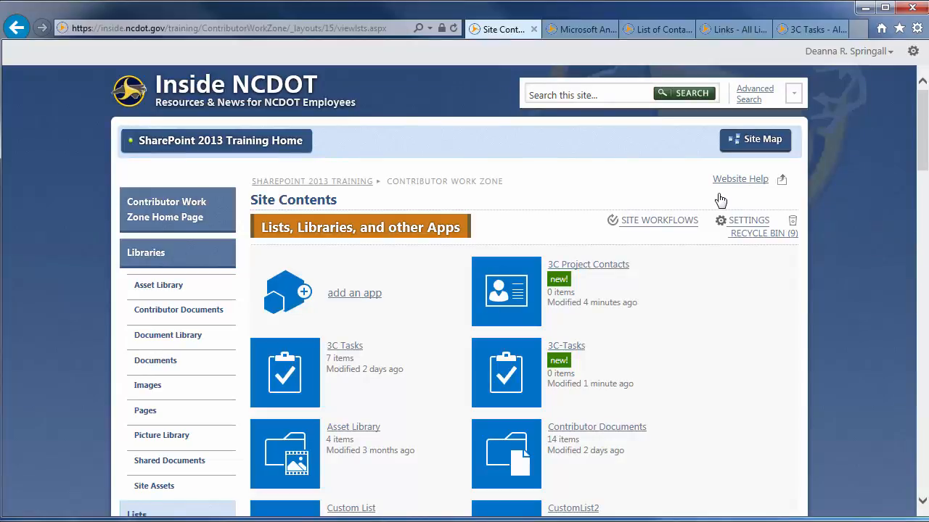
# Open the new 3C-Tasks list and look through its additional views
pyautogui.click(517, 378)
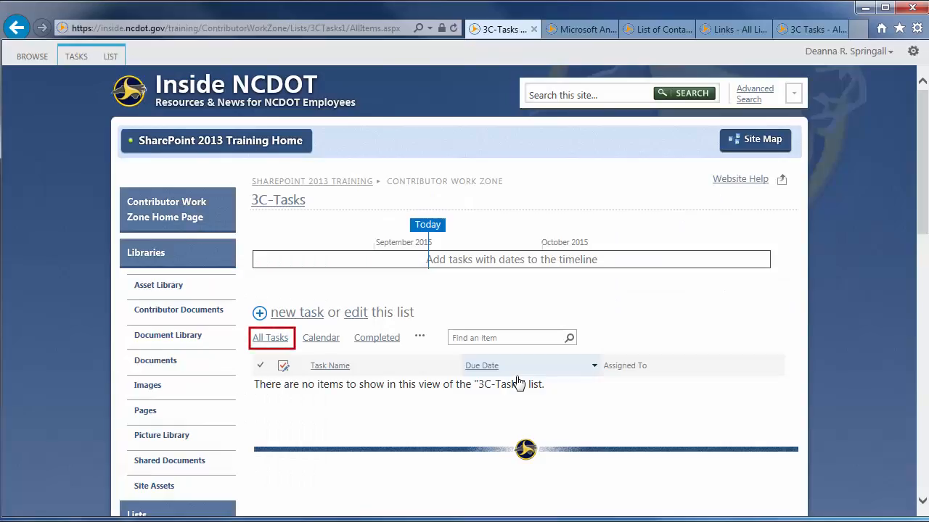
pyautogui.click(418, 338)
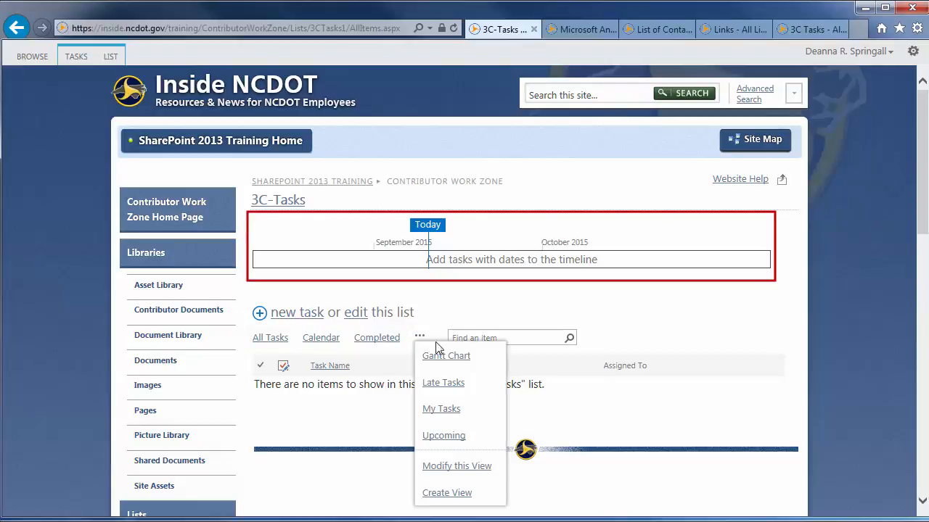
pyautogui.click(697, 381)
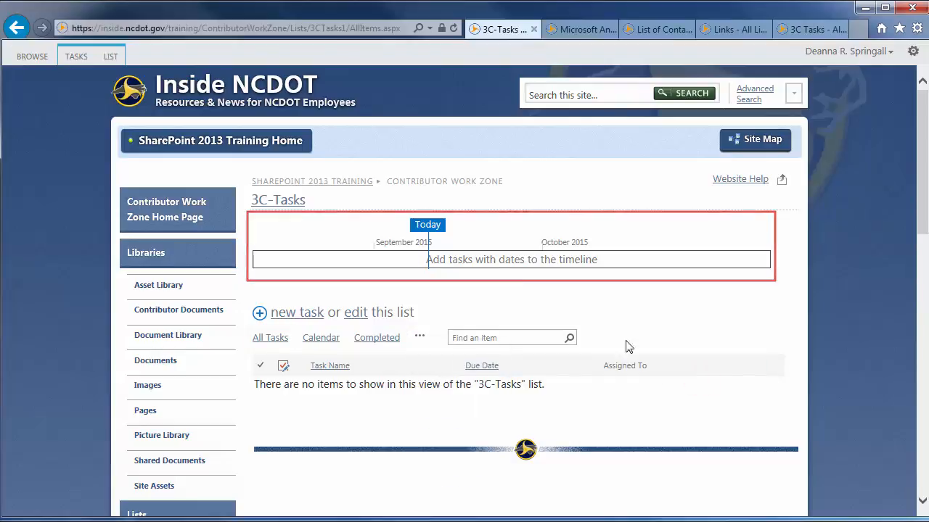
# Rename the 3C-Tasks list to "3C Project Tasks", give it the description "Tasks List for 3C Project" and save
pyautogui.click(116, 56)
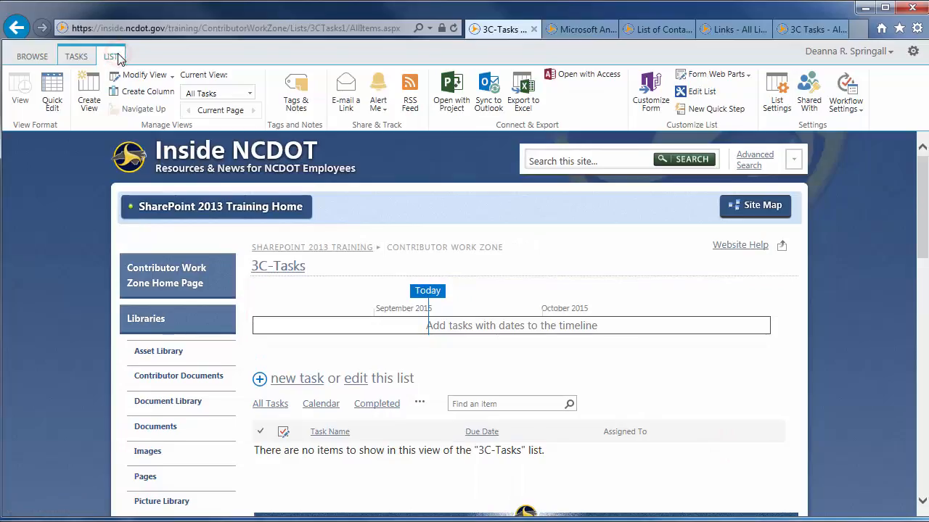
pyautogui.click(770, 87)
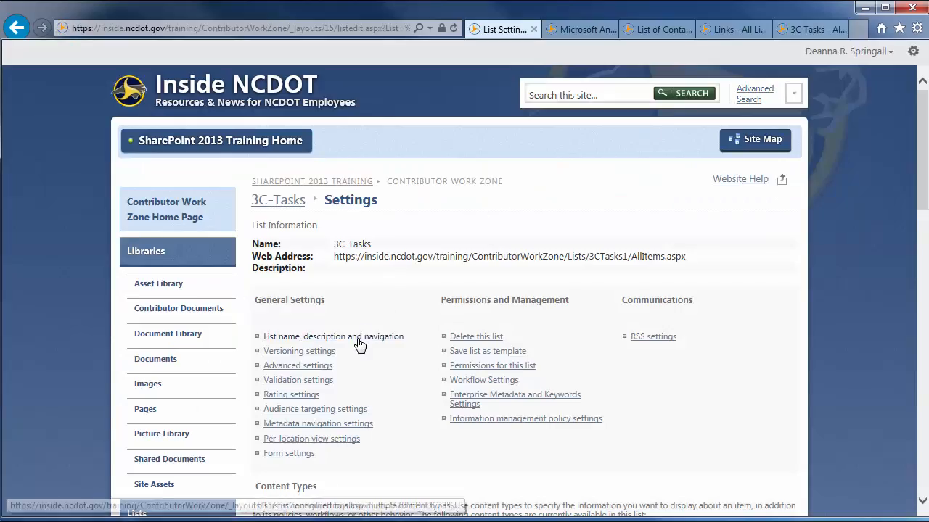
pyautogui.click(357, 338)
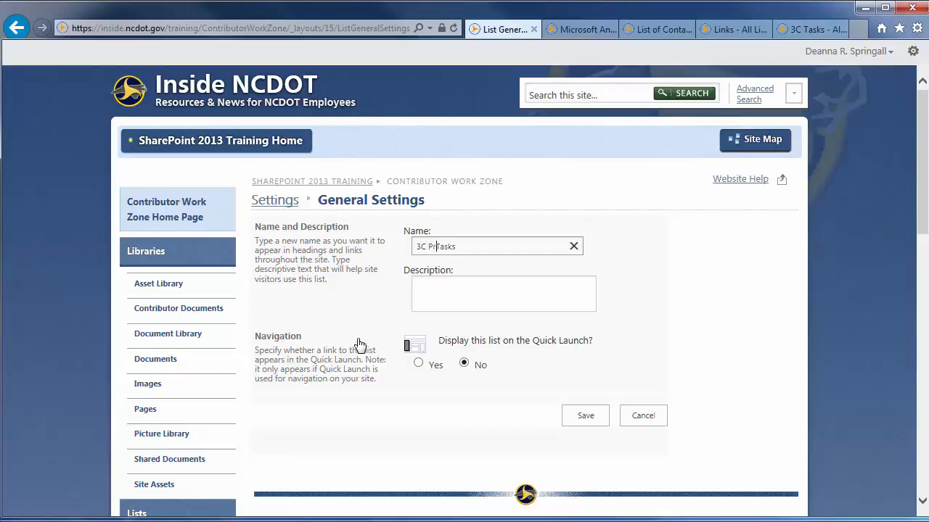
pyautogui.click(439, 285)
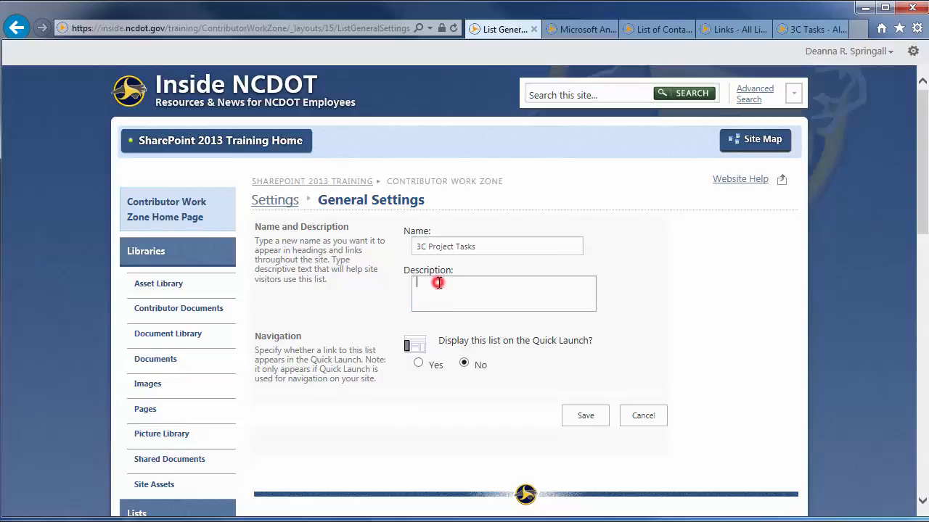
pyautogui.write('Tasks List for 3C Project')
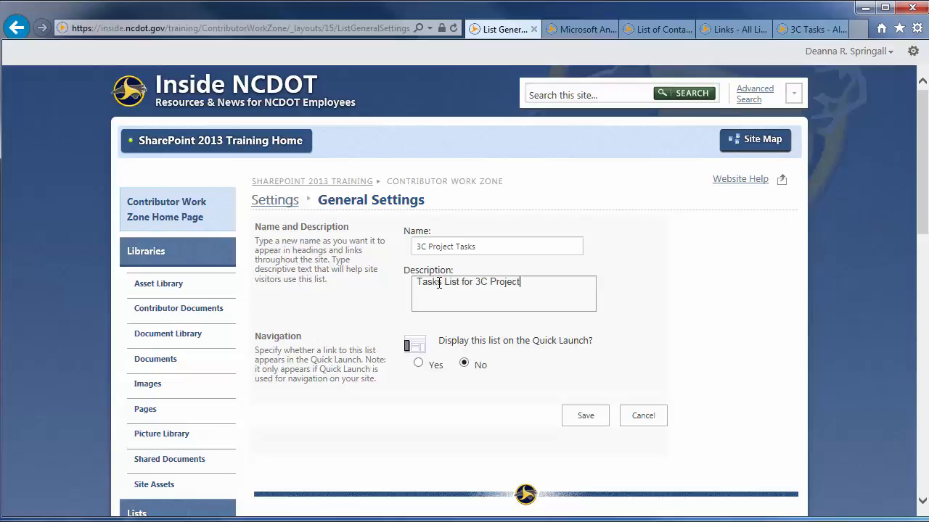
pyautogui.click(584, 419)
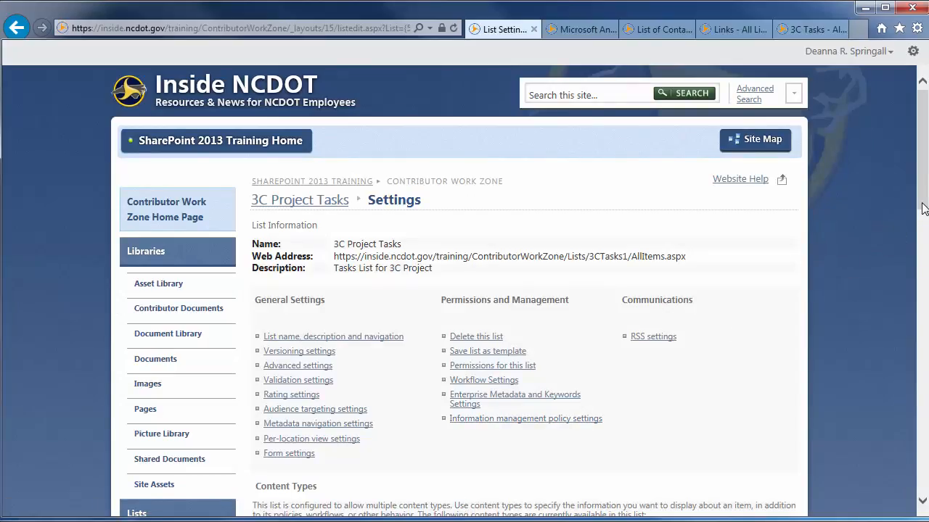
# Review the columns of the 3C Project Tasks list, return to the list and look at the already open 3C Tasks example
pyautogui.moveTo(922, 207); pyautogui.dragTo(920, 355)
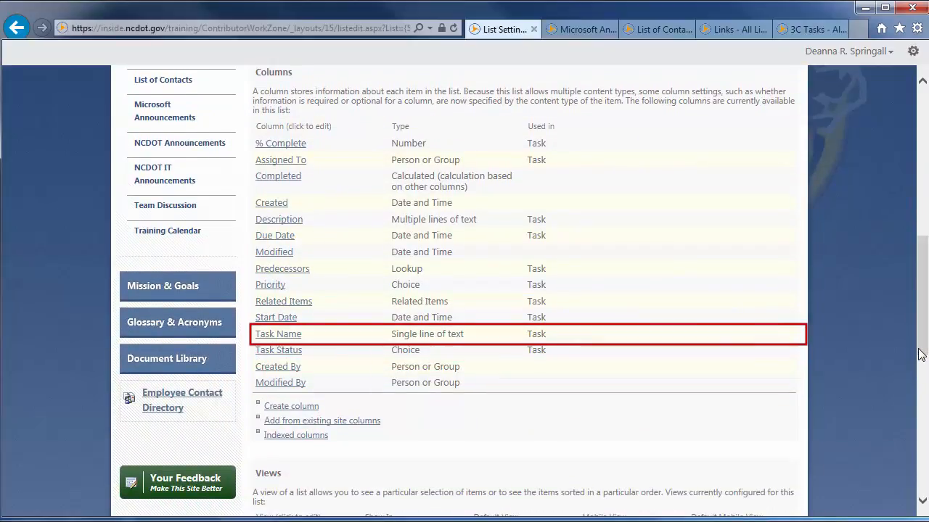
pyautogui.moveTo(920, 355); pyautogui.dragTo(920, 193)
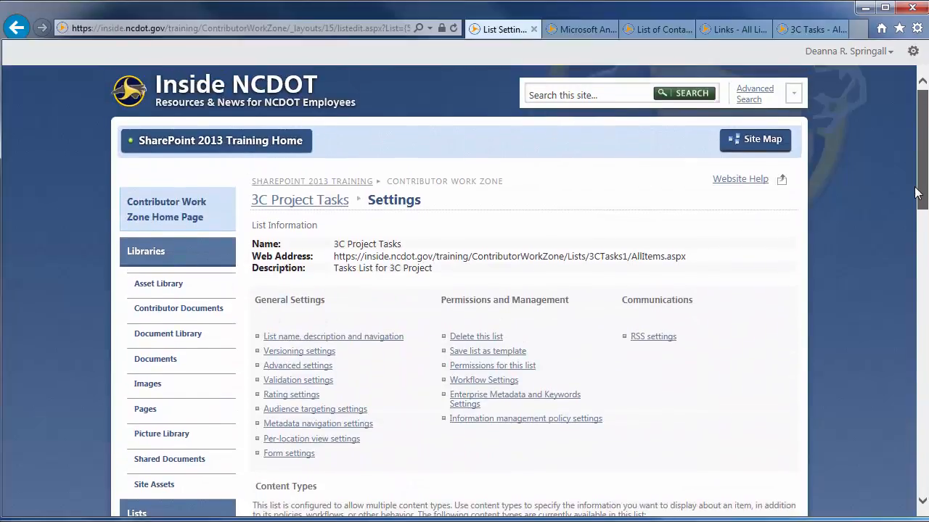
pyautogui.click(299, 206)
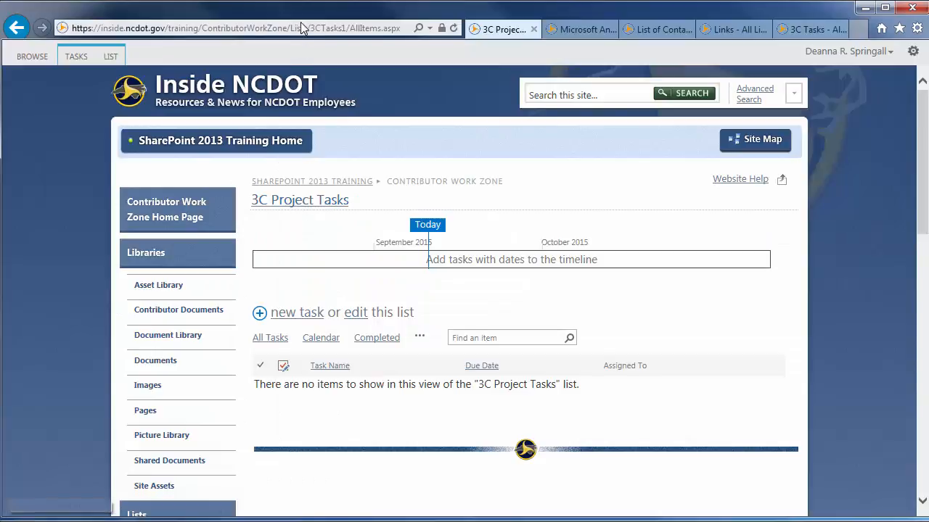
pyautogui.click(782, 29)
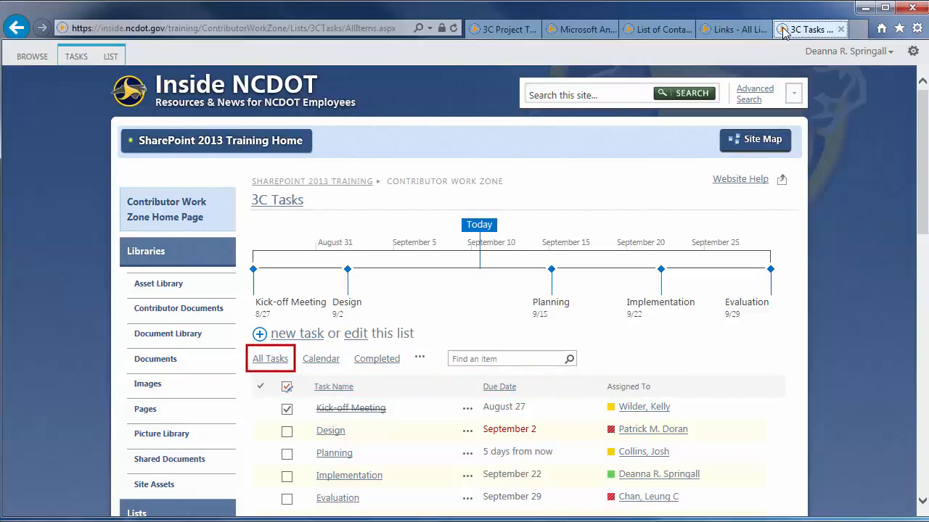
# Look through the Completed, Late Tasks, My Tasks and Upcoming views of the 3C Tasks list
pyautogui.click(379, 359)
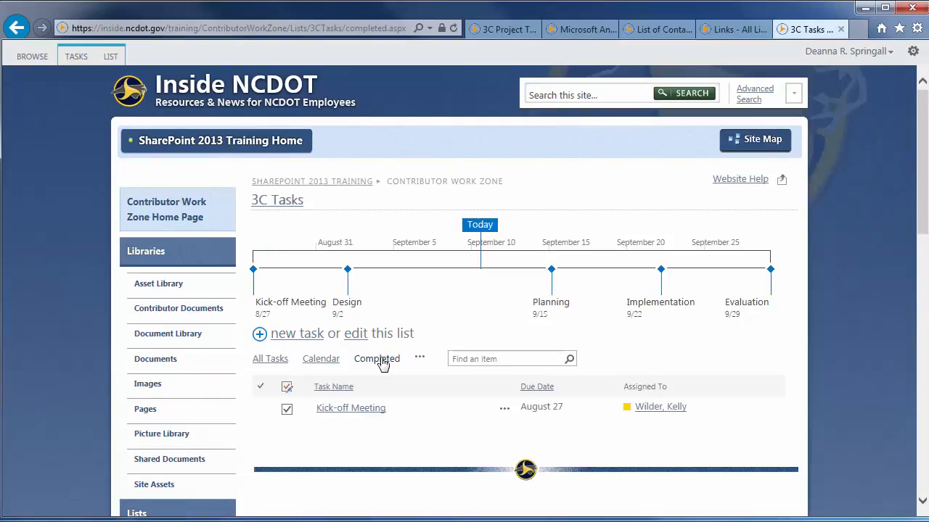
pyautogui.click(420, 358)
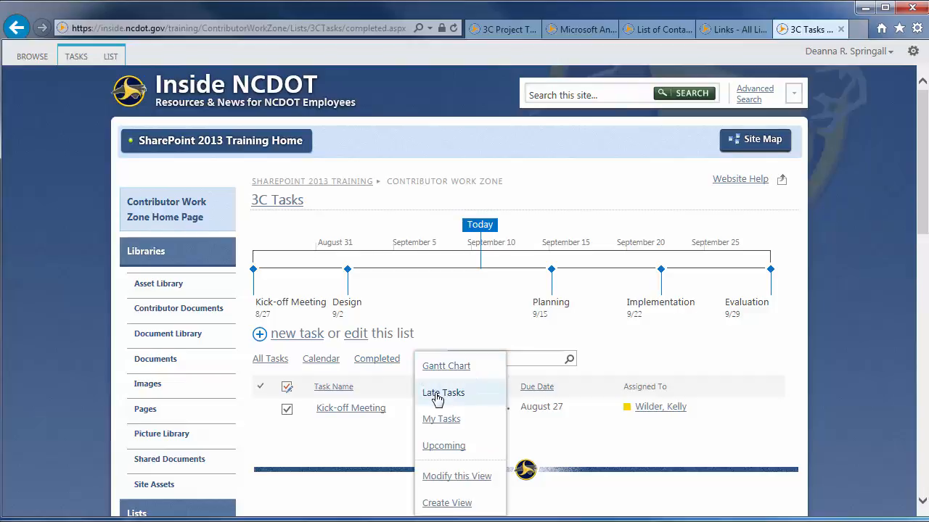
pyautogui.click(436, 395)
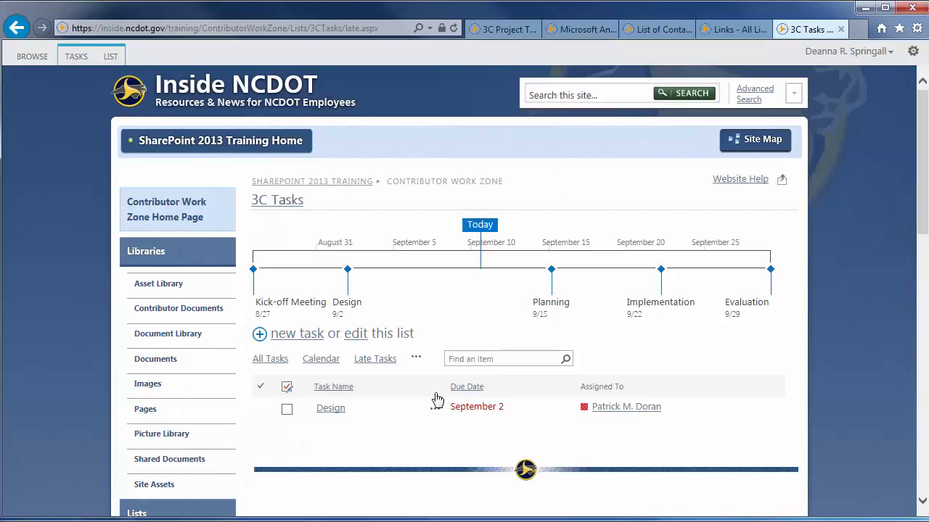
pyautogui.click(419, 358)
pyautogui.click(428, 422)
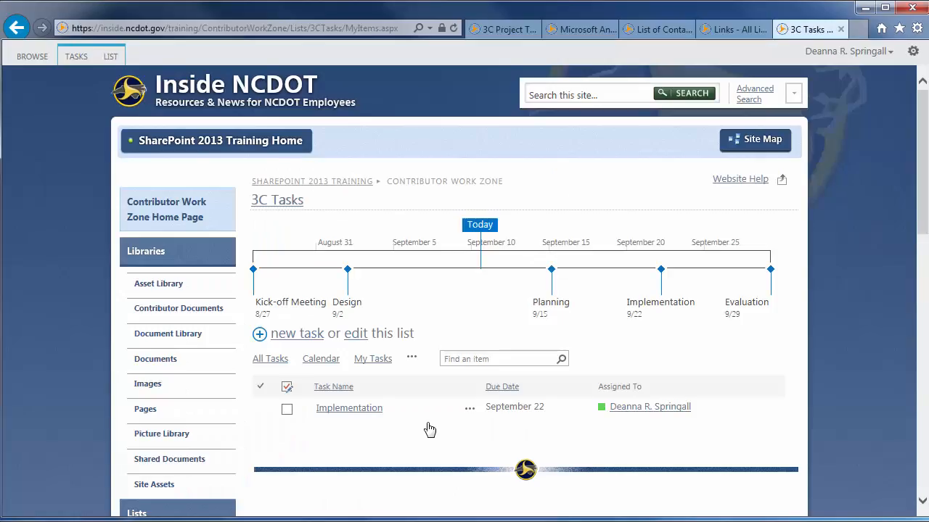
pyautogui.click(412, 358)
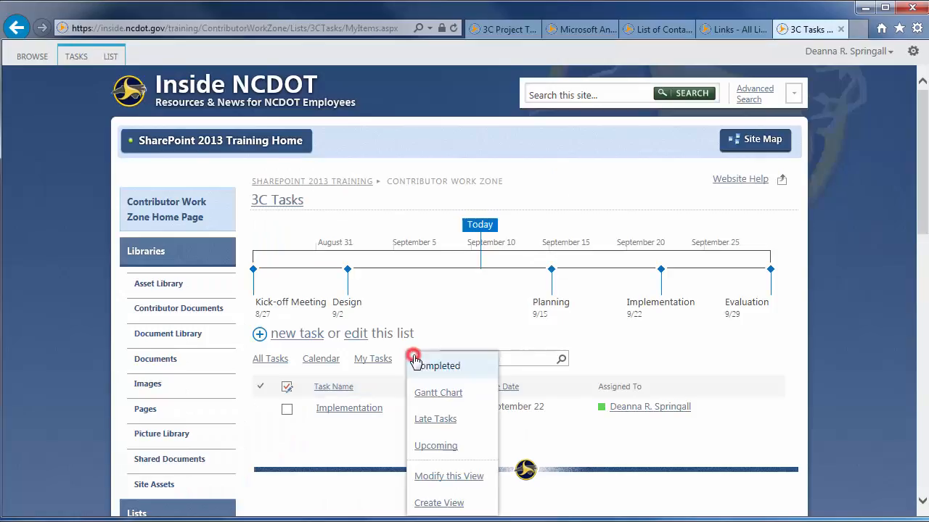
pyautogui.click(433, 448)
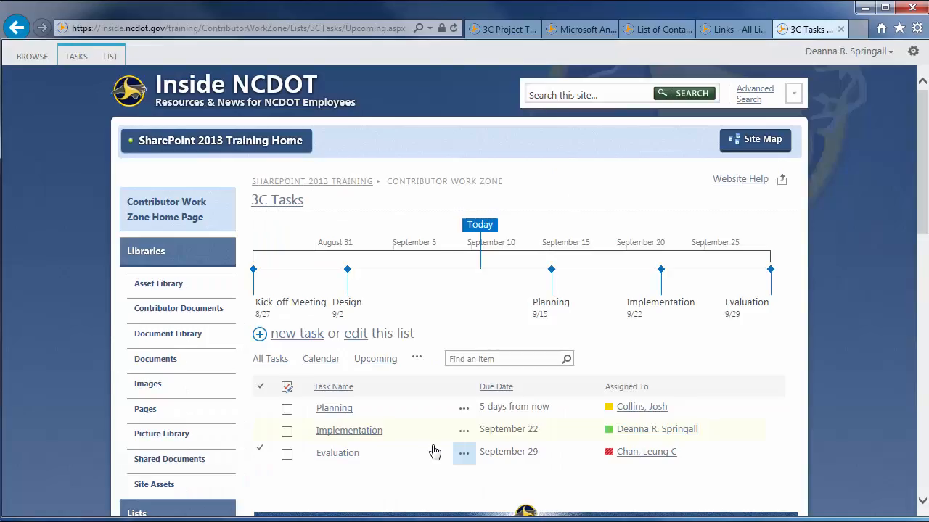
# Show the 3C Tasks list as a Gantt Chart with its task grid widened, and view the tasks in the Calendar
pyautogui.click(417, 358)
pyautogui.click(427, 393)
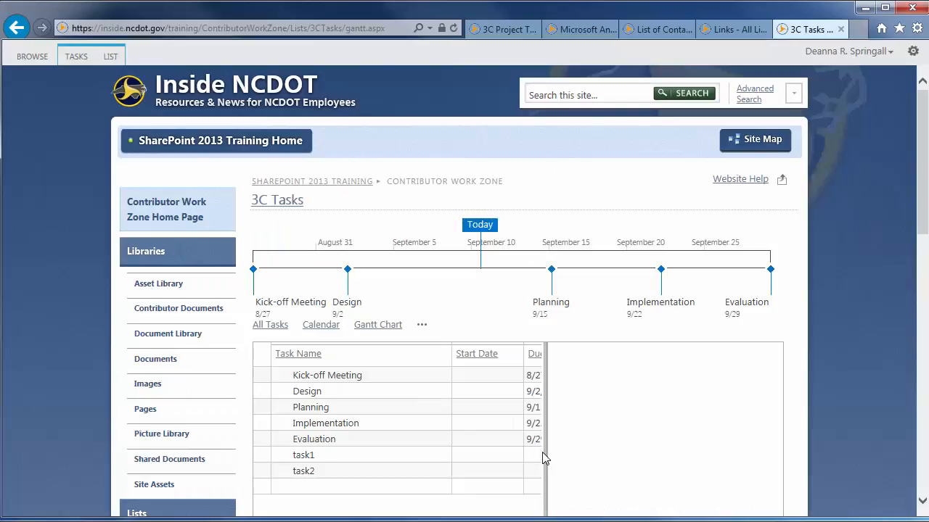
pyautogui.moveTo(545, 453); pyautogui.dragTo(742, 469)
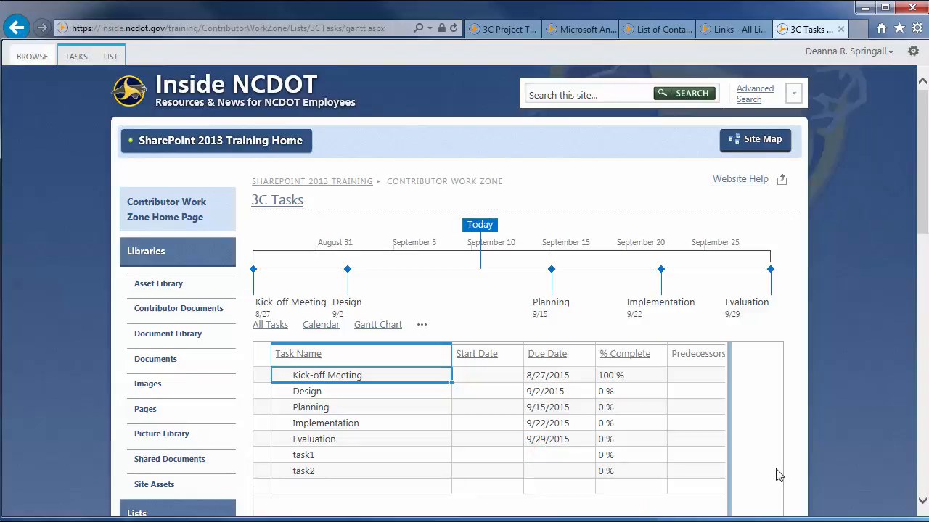
pyautogui.click(317, 328)
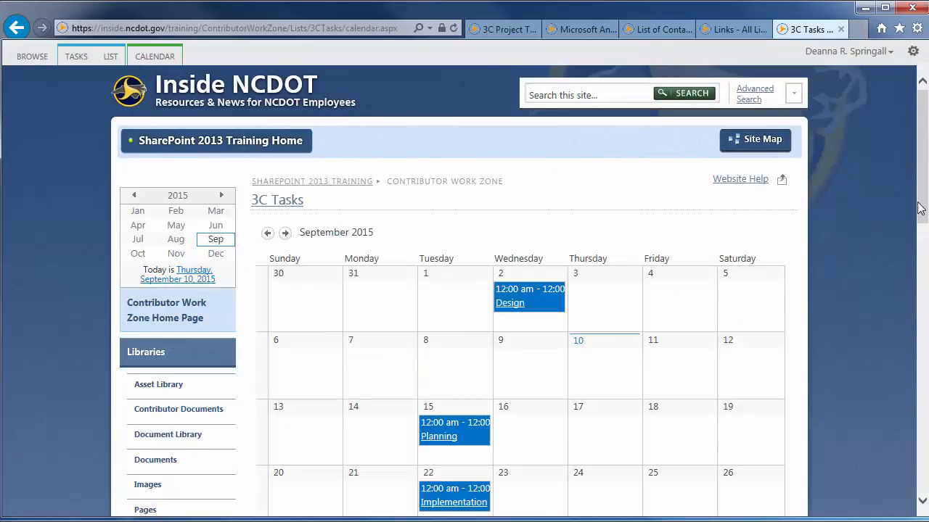
pyautogui.moveTo(920, 208); pyautogui.dragTo(920, 251)
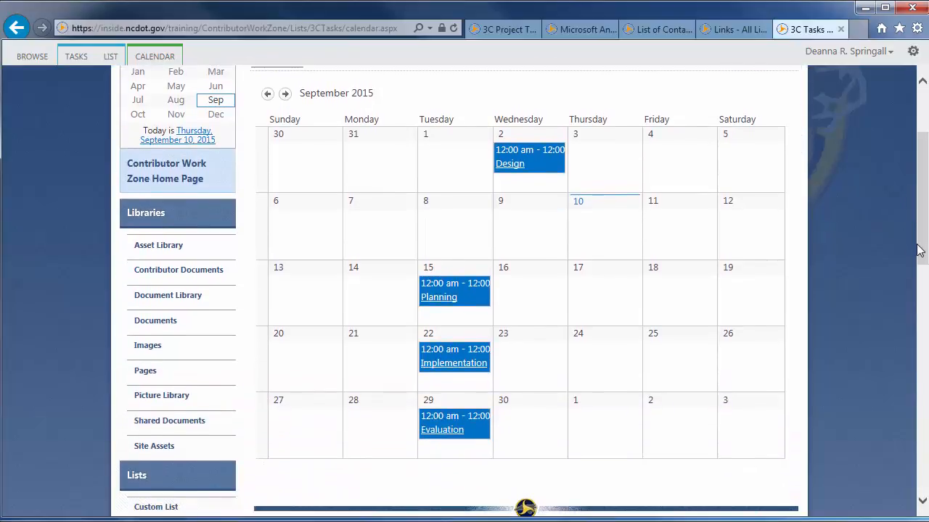